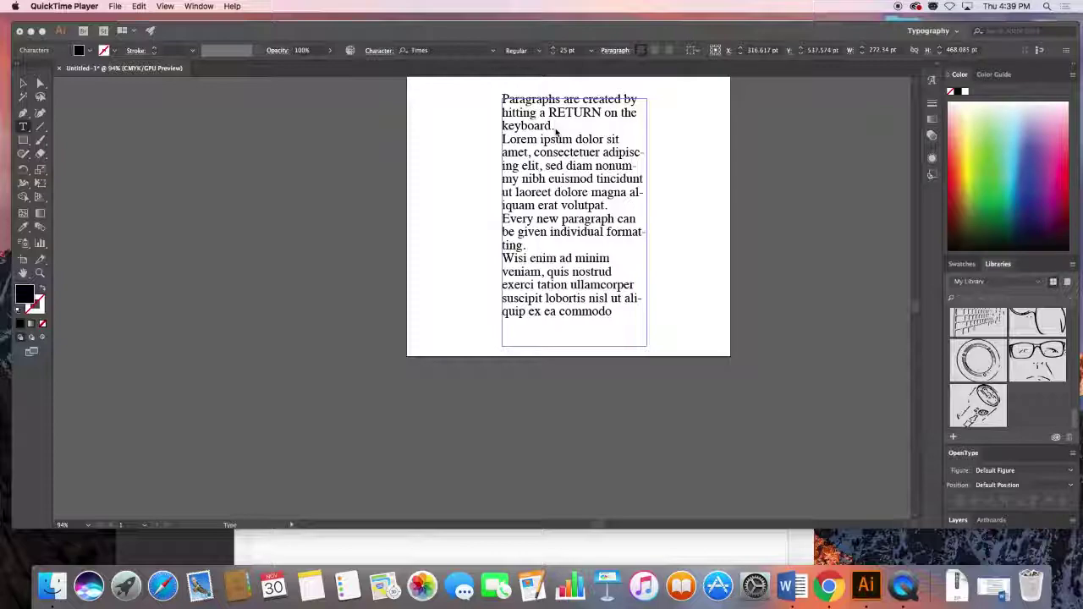
Insert two empty lines after the first paragraph and remove them again.
click(554, 127)
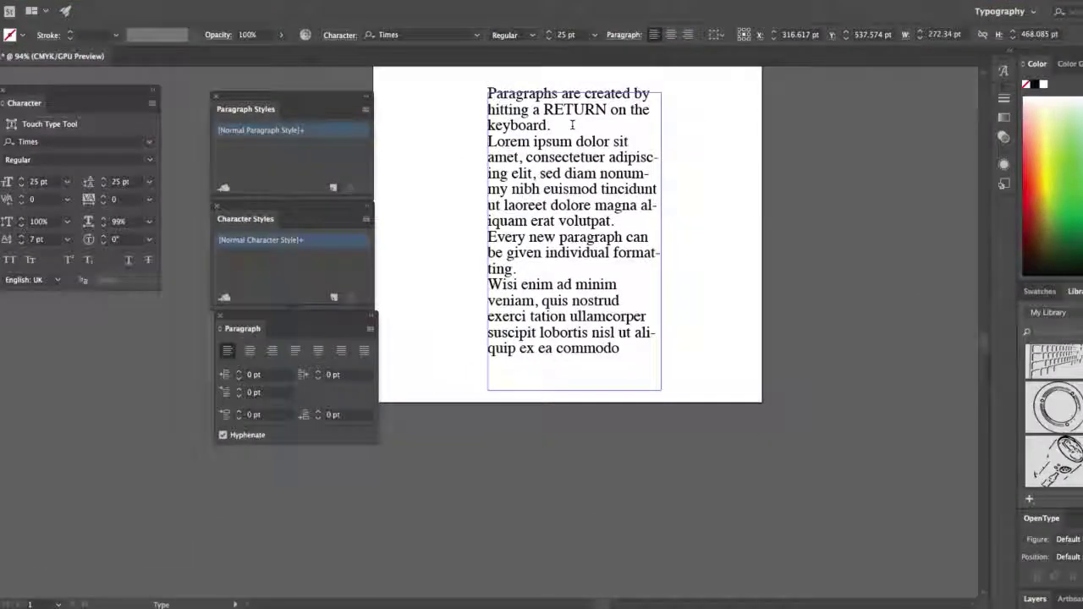
key(Return)
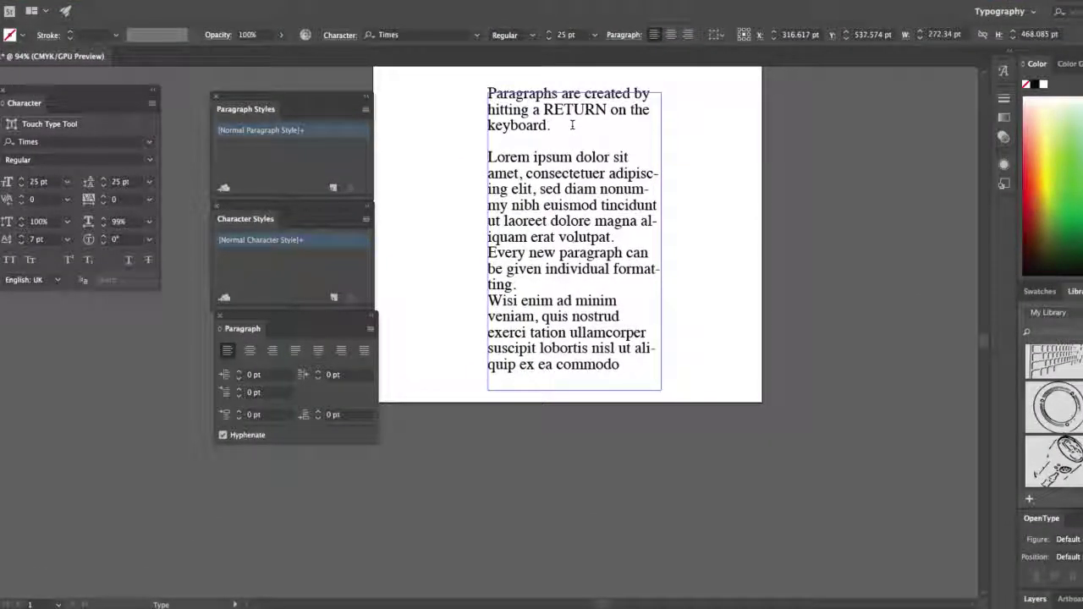
key(Return)
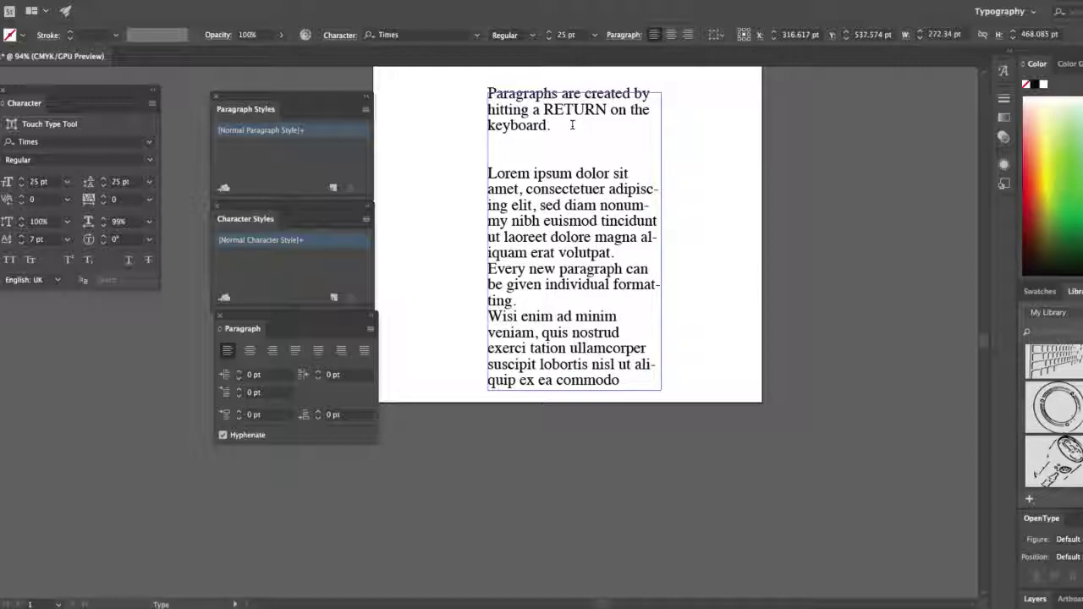
key(BackSpace)
key(BackSpace)
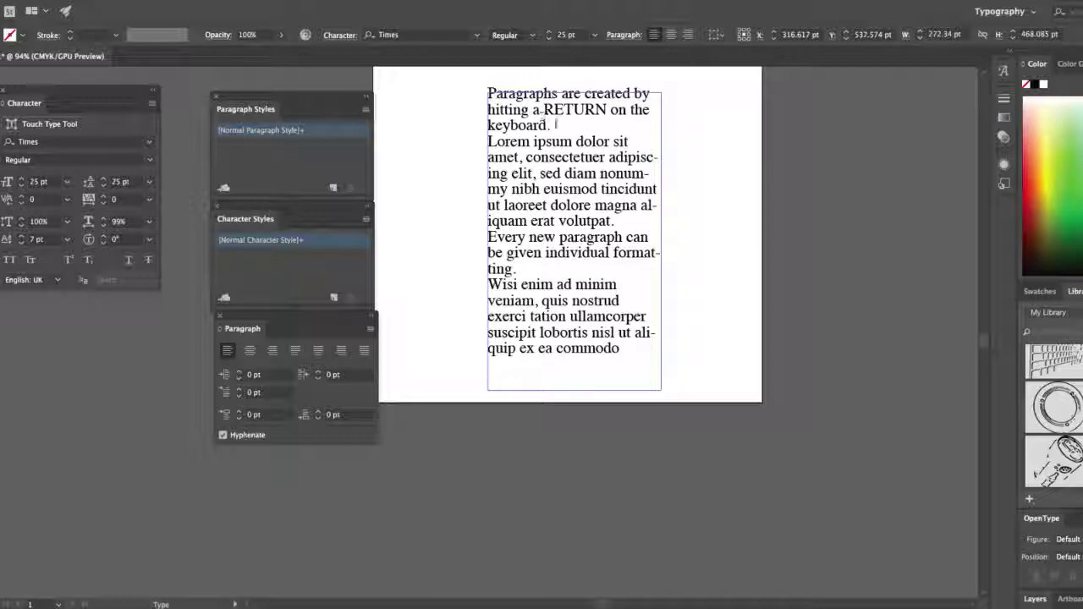
Move the floating Paragraph panel beside the text frame, over the artboard's edge.
drag(271, 316, 749, 87)
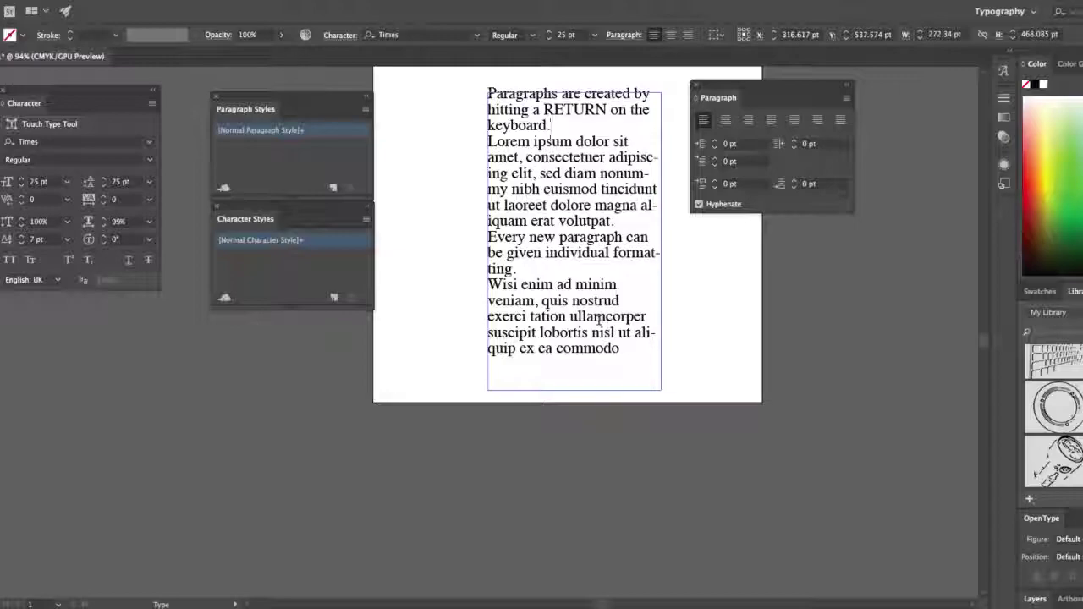
drag(554, 127, 546, 338)
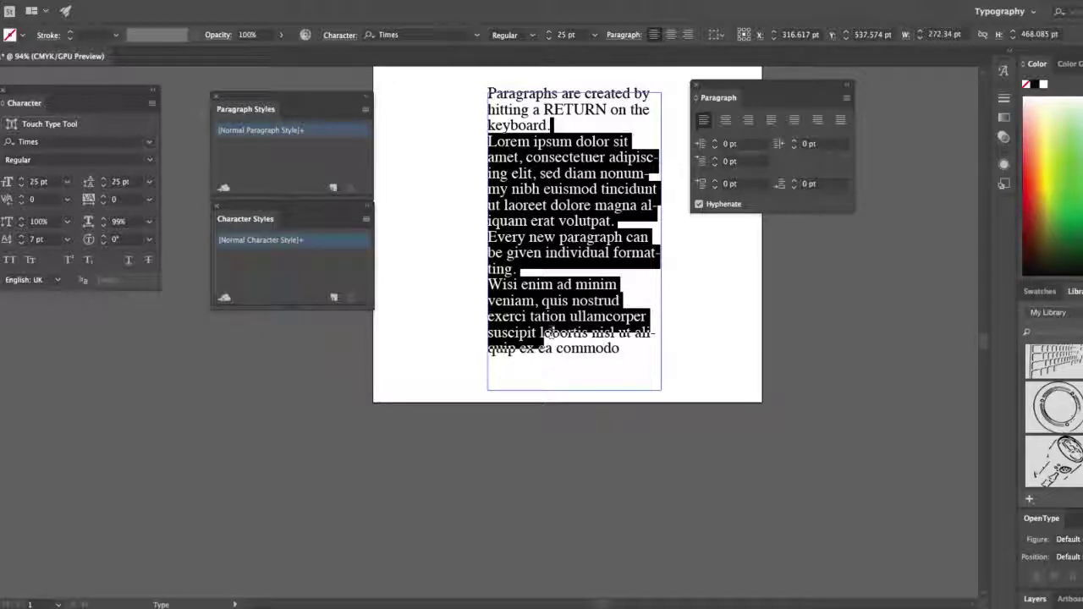
click(535, 288)
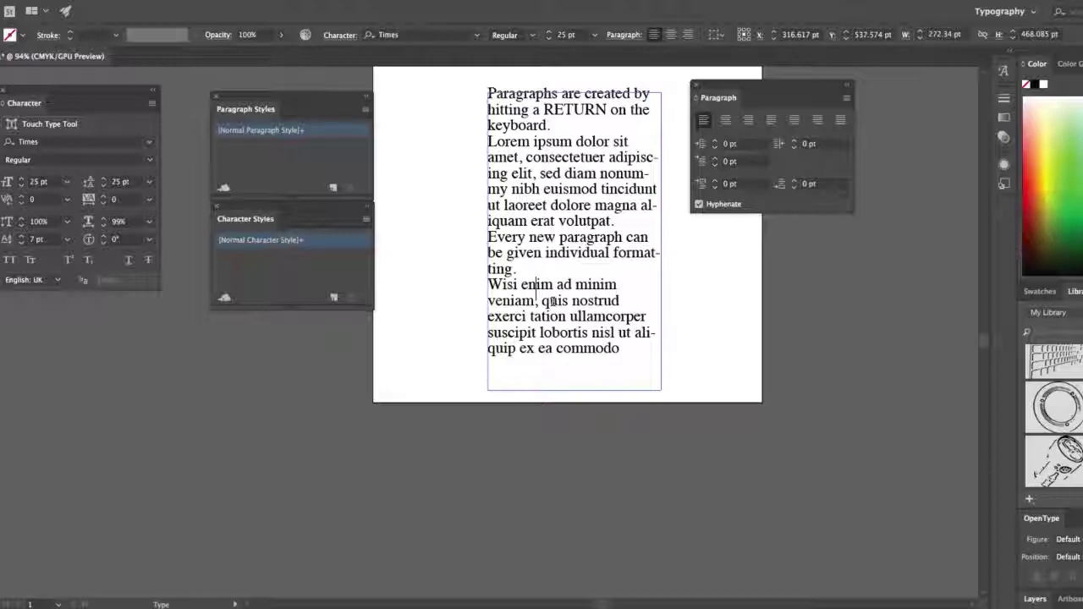
drag(550, 301, 520, 286)
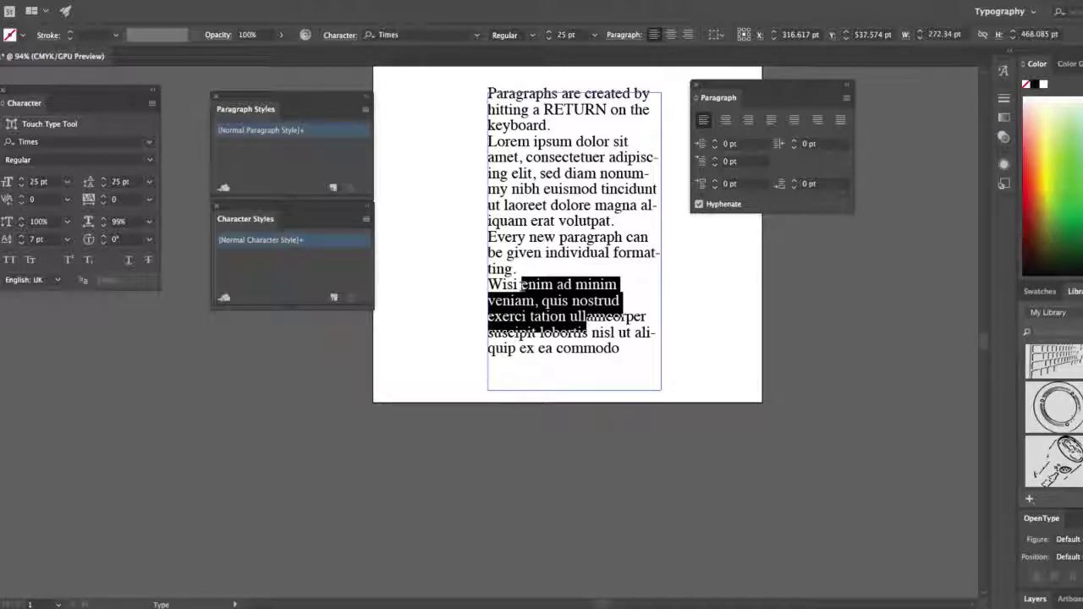
click(505, 287)
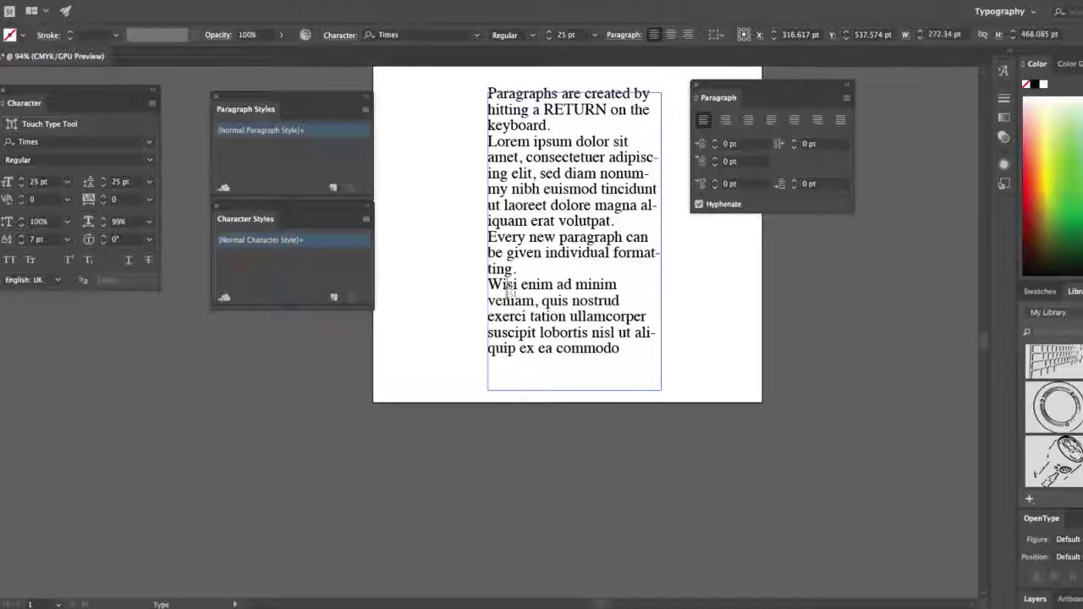
drag(503, 286, 489, 290)
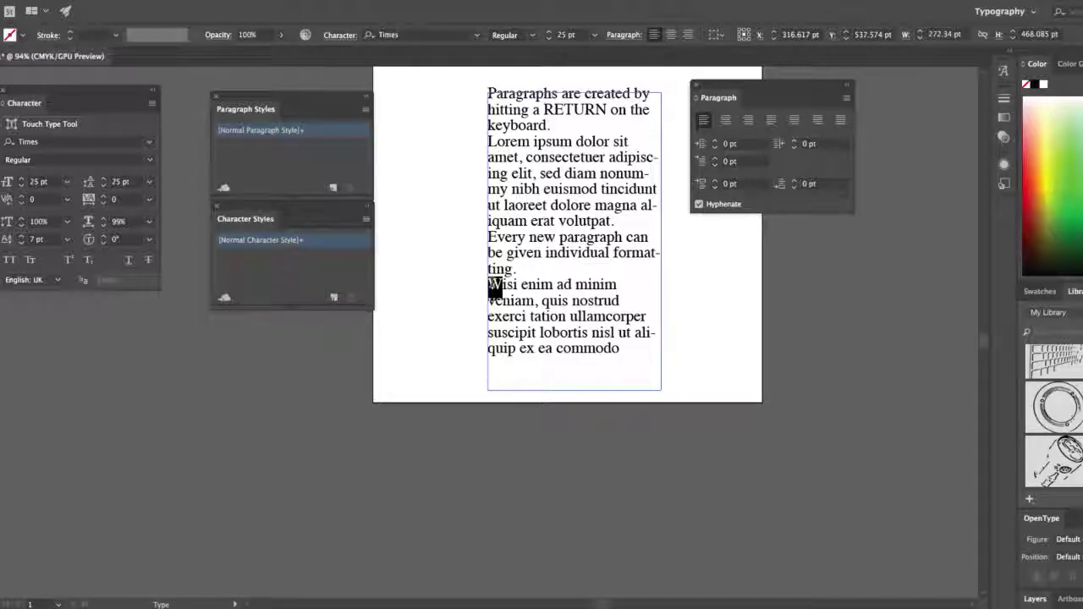
click(490, 290)
drag(518, 287, 559, 324)
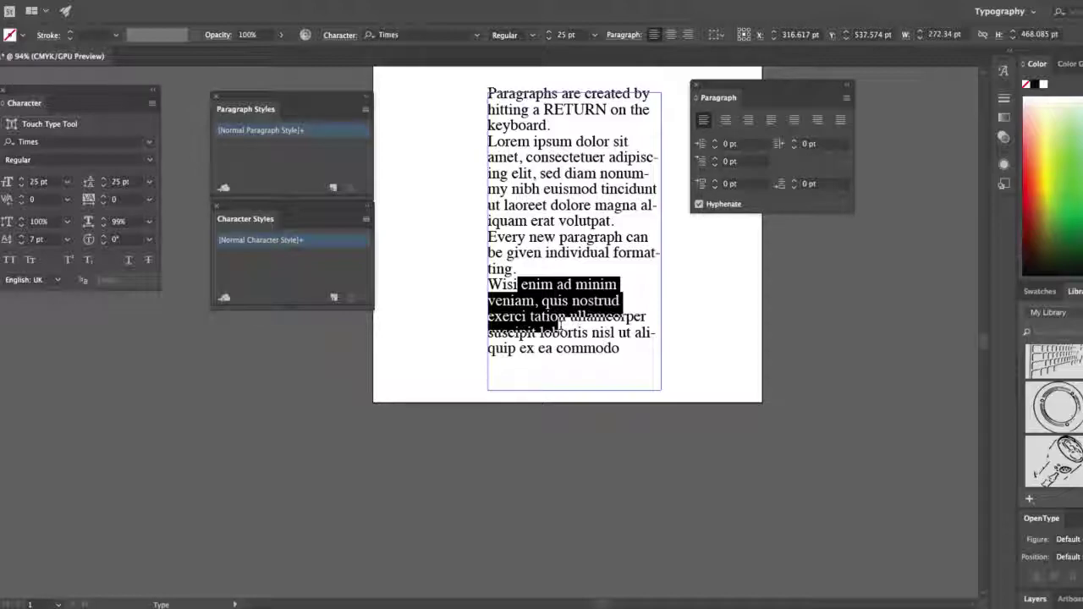
Try centre, right and justified alignments with the last line left, centred, right and fully justified on the first paragraph.
click(550, 282)
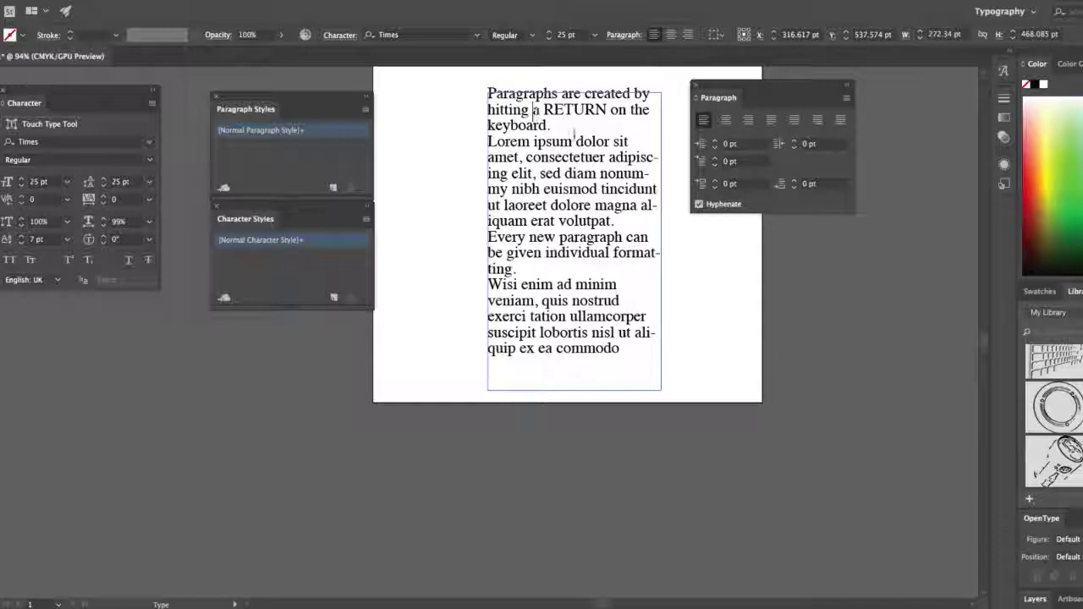
click(725, 121)
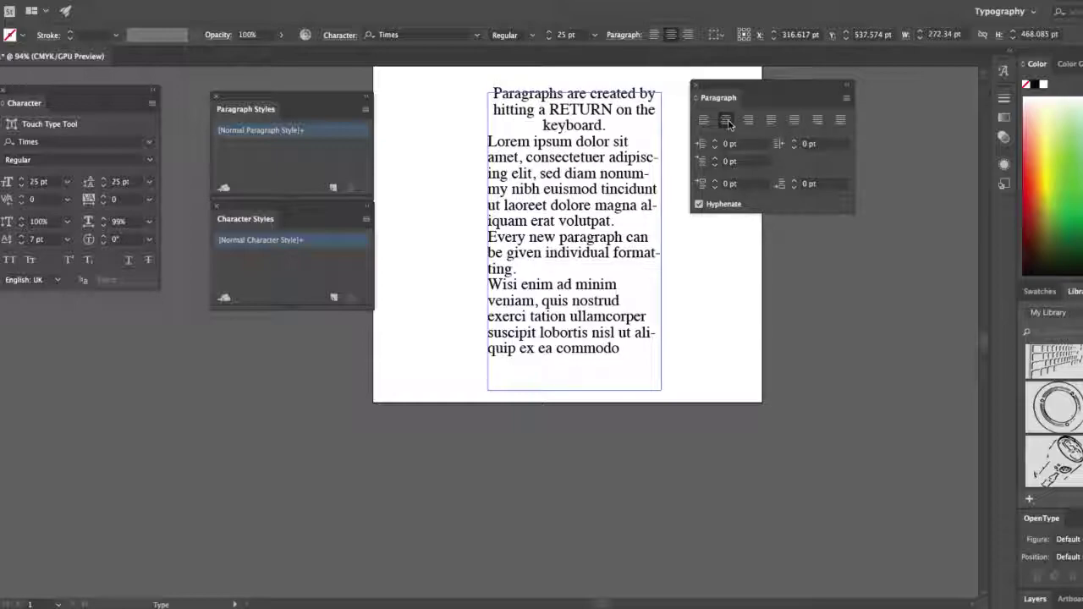
click(749, 122)
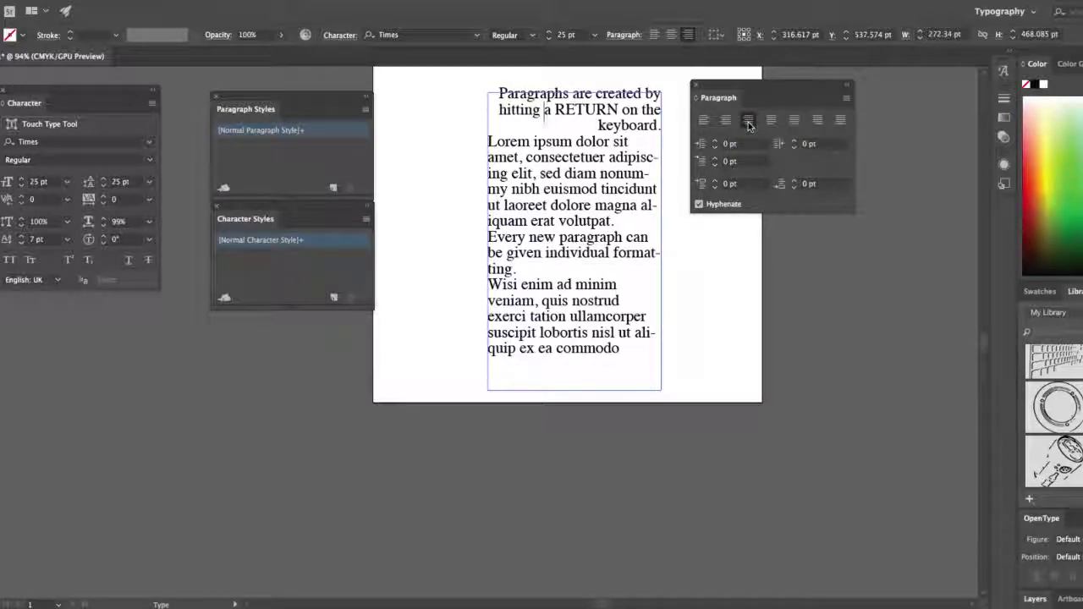
click(770, 123)
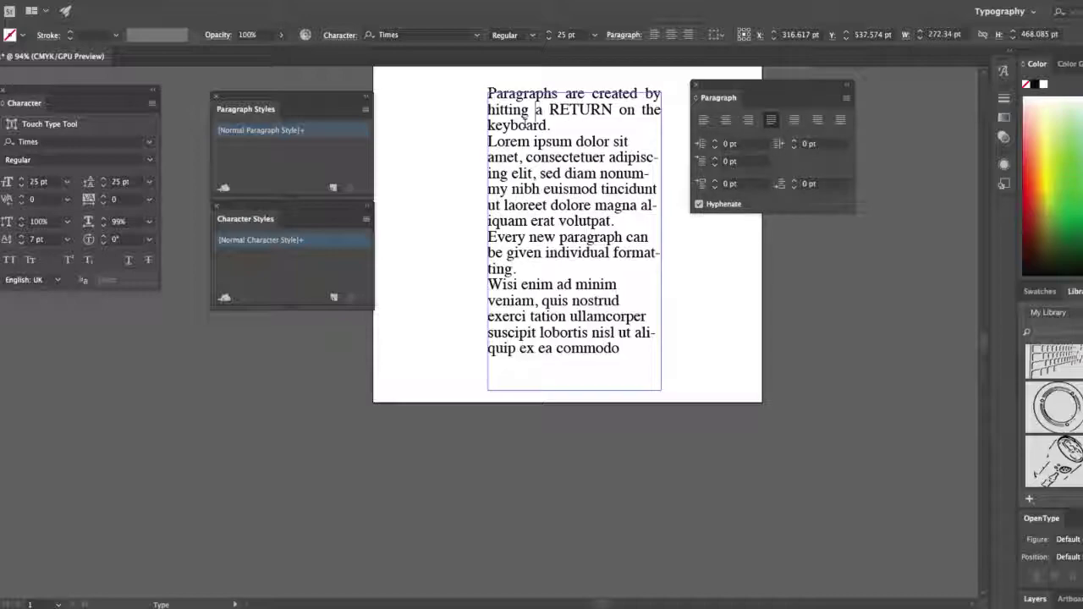
click(795, 121)
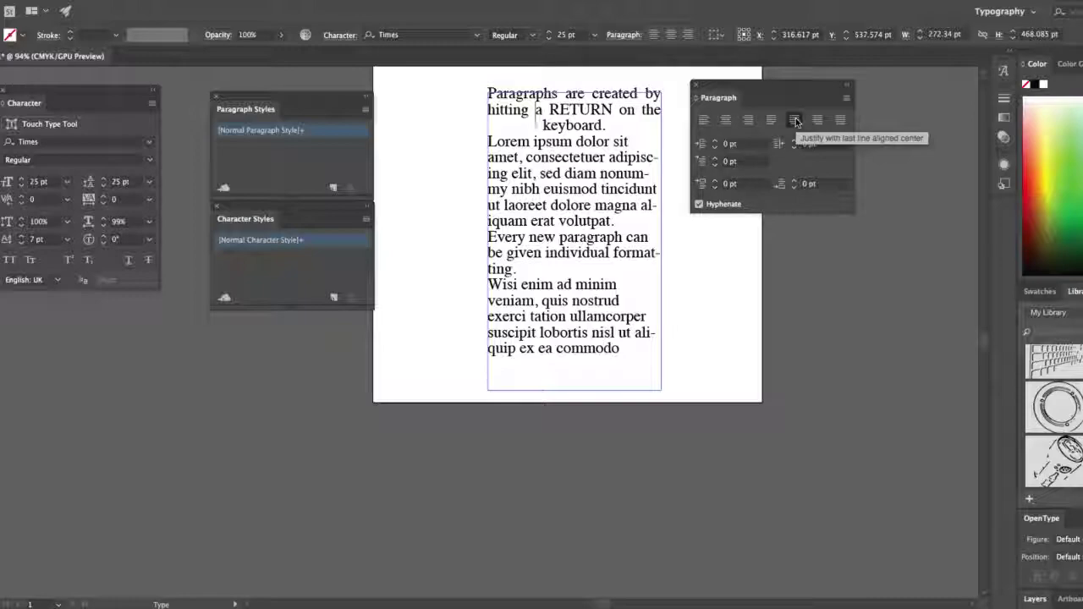
click(817, 120)
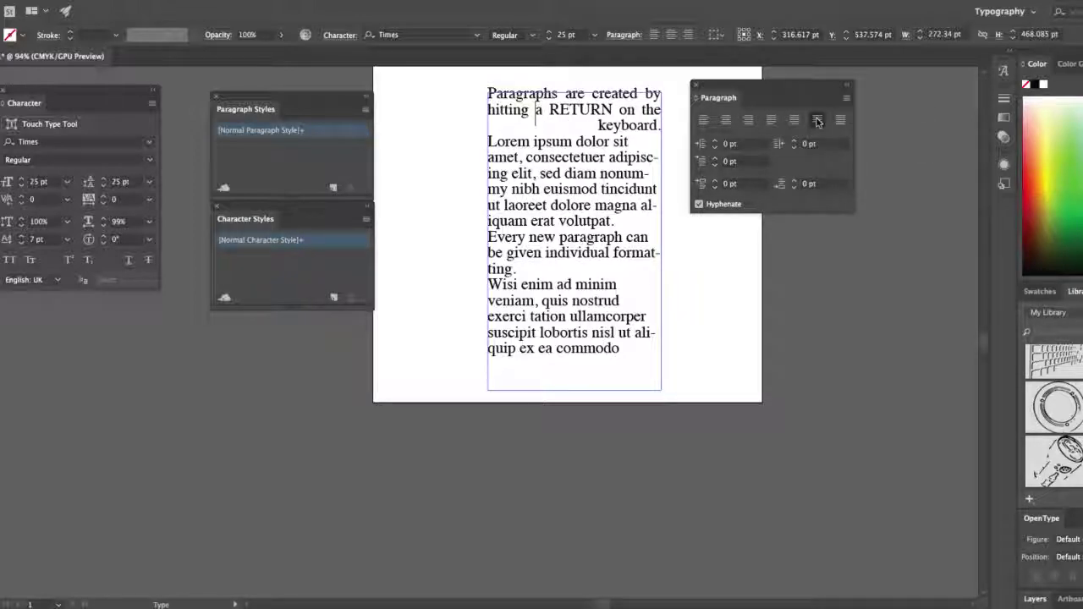
click(840, 120)
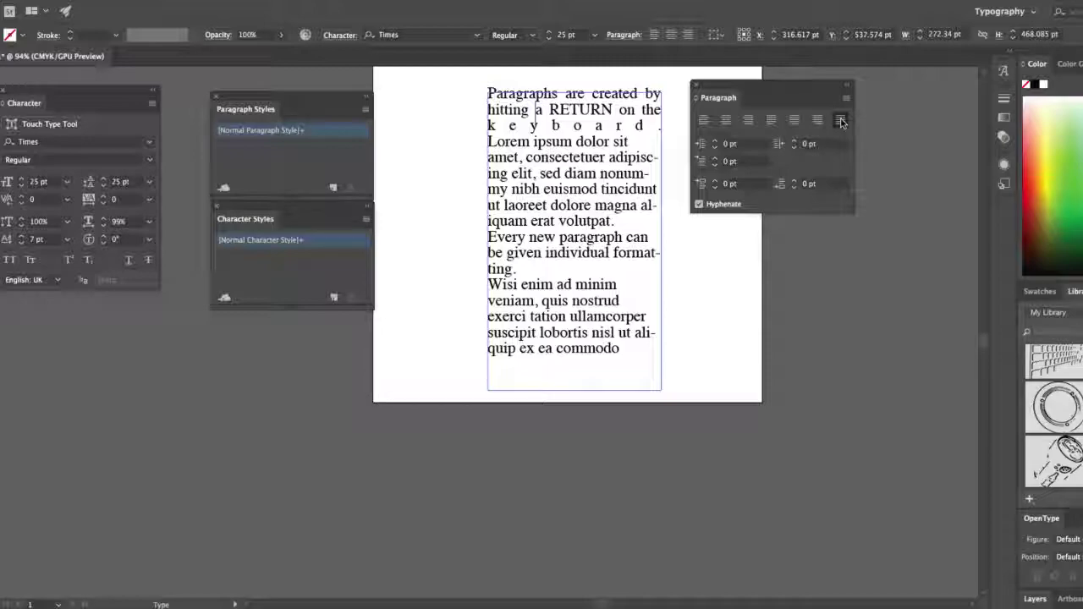
Justify the first paragraph with its last line aligned left.
click(771, 120)
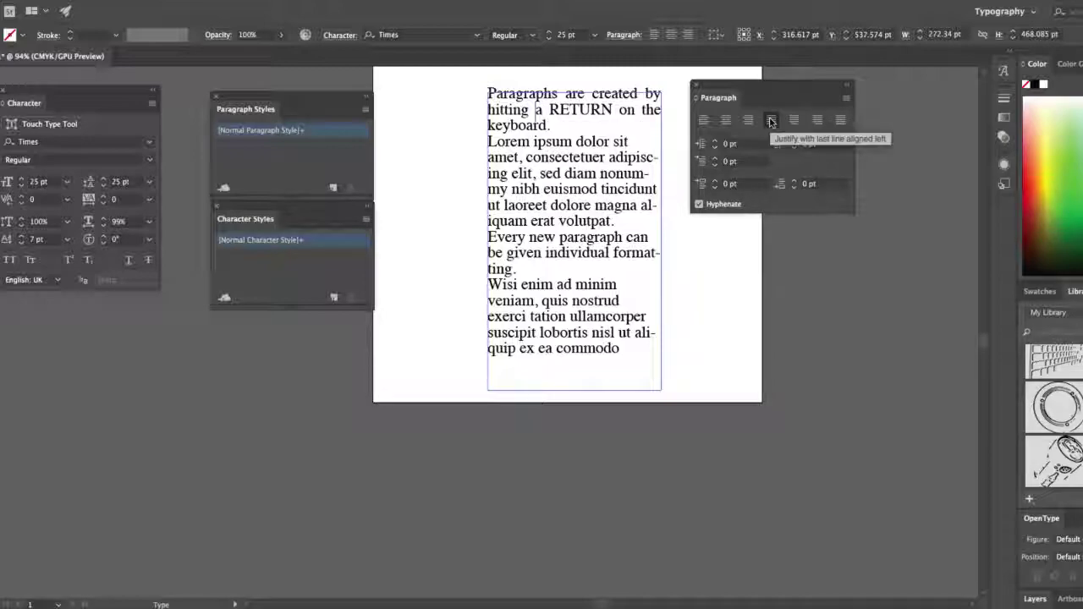
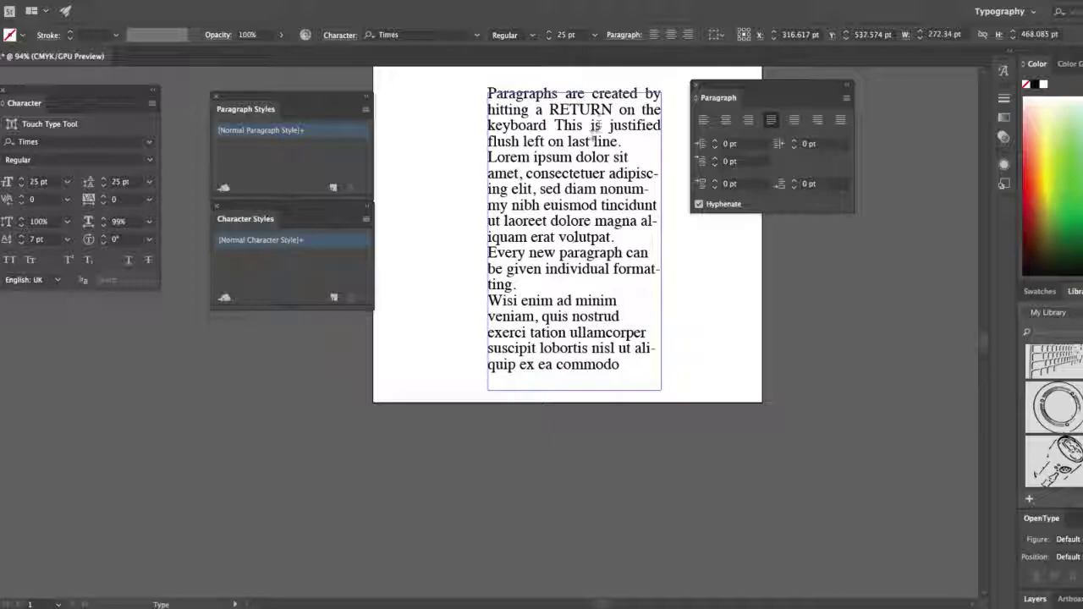
Centre the "Lorem ipsum" paragraph and insert "This paragraph is centred." as a separate paragraph above it.
click(569, 172)
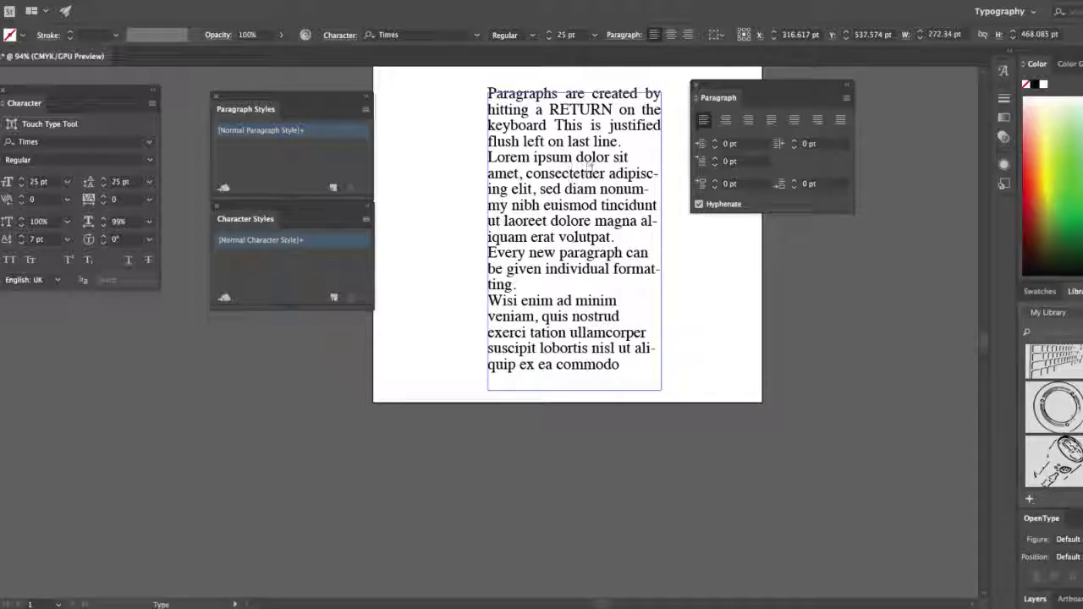
click(725, 119)
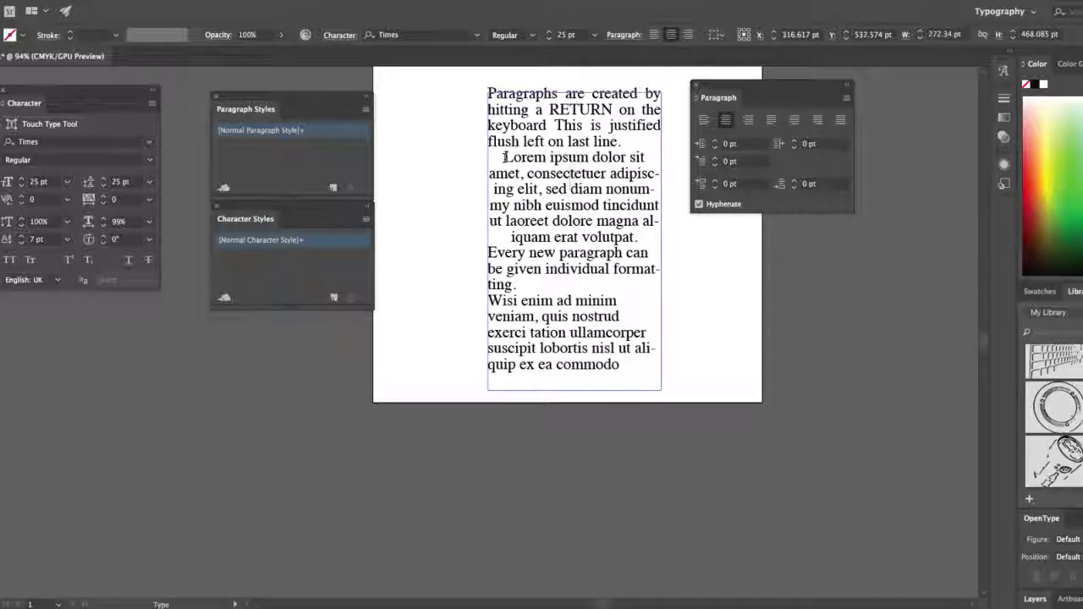
text(This para)
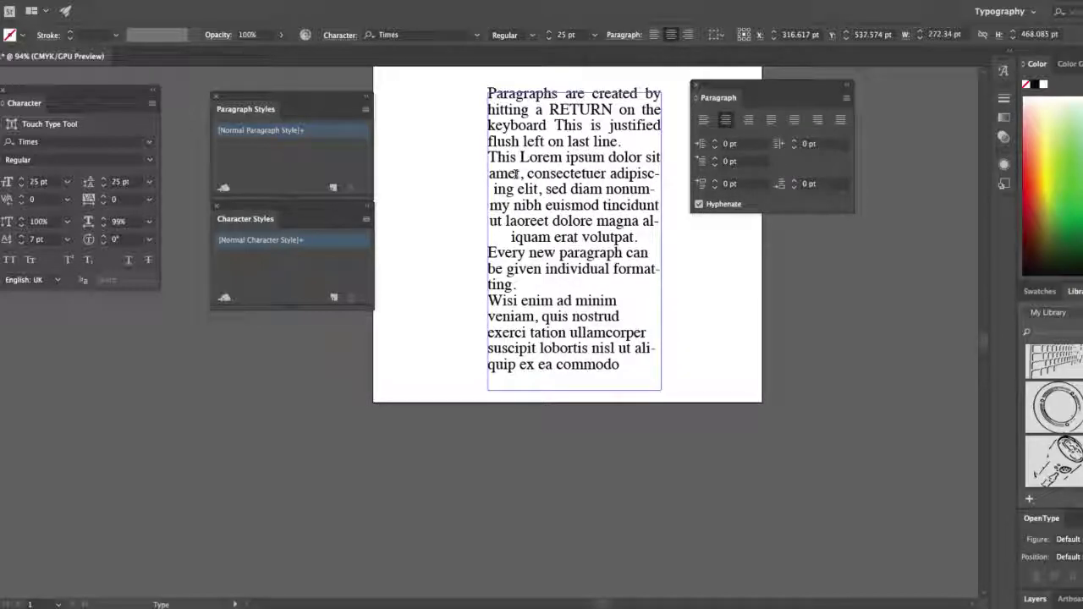
text(graph is)
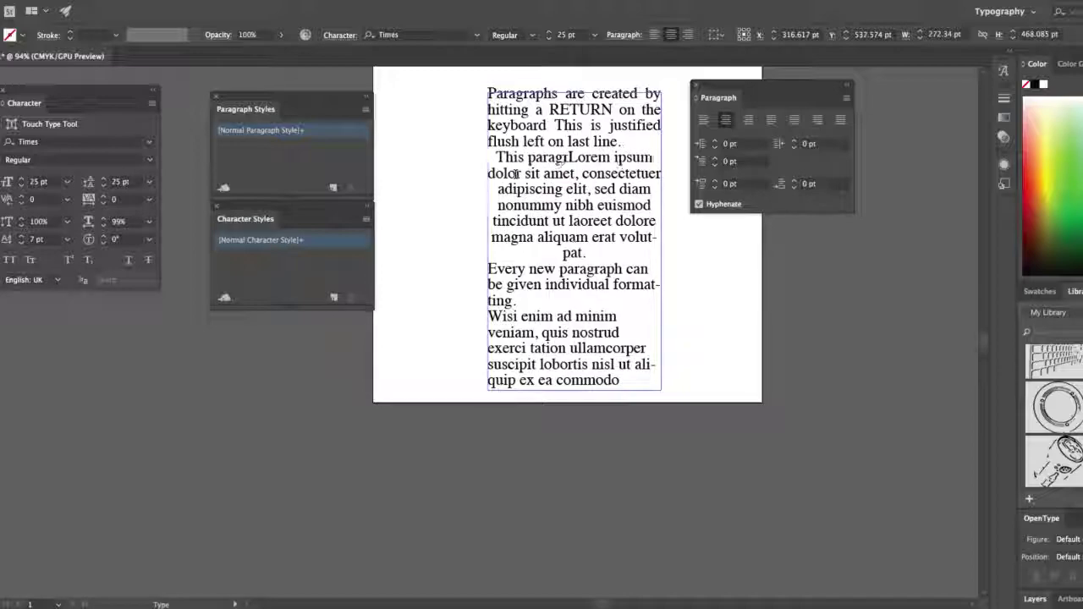
text( centred)
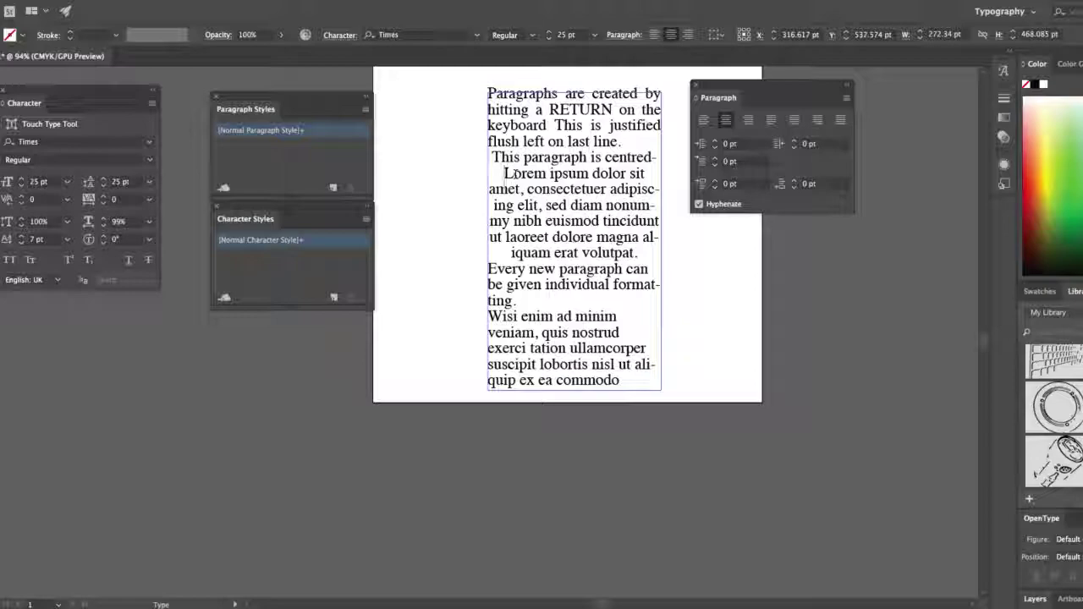
text(.)
key(Return)
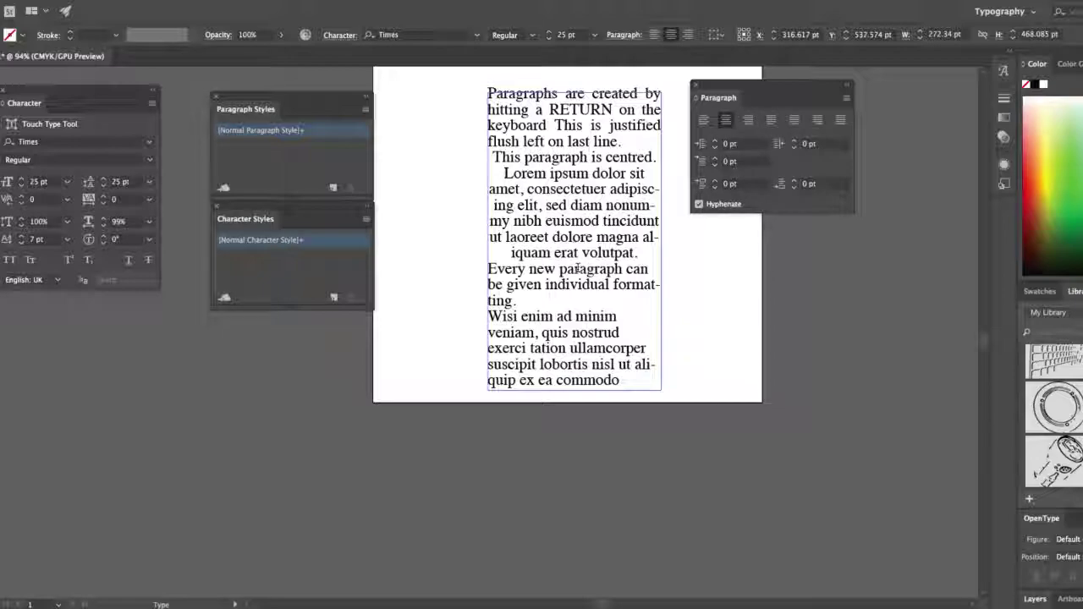
Right-align the "Every new paragraph" paragraph and insert "This paragraph is Flush Right." as a separate paragraph above it.
click(580, 269)
click(748, 119)
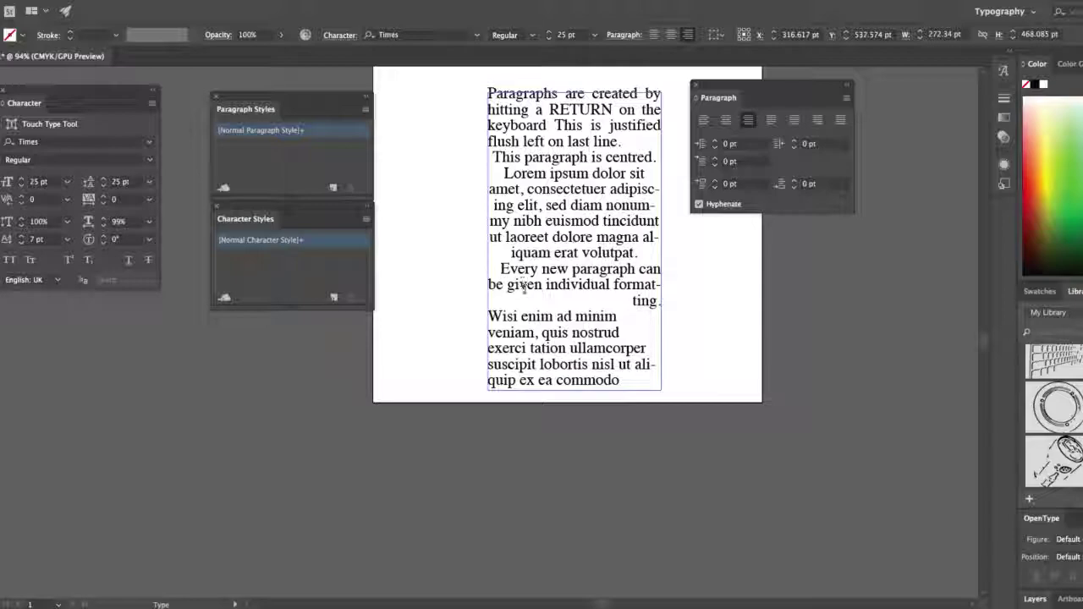
click(500, 269)
text(This para)
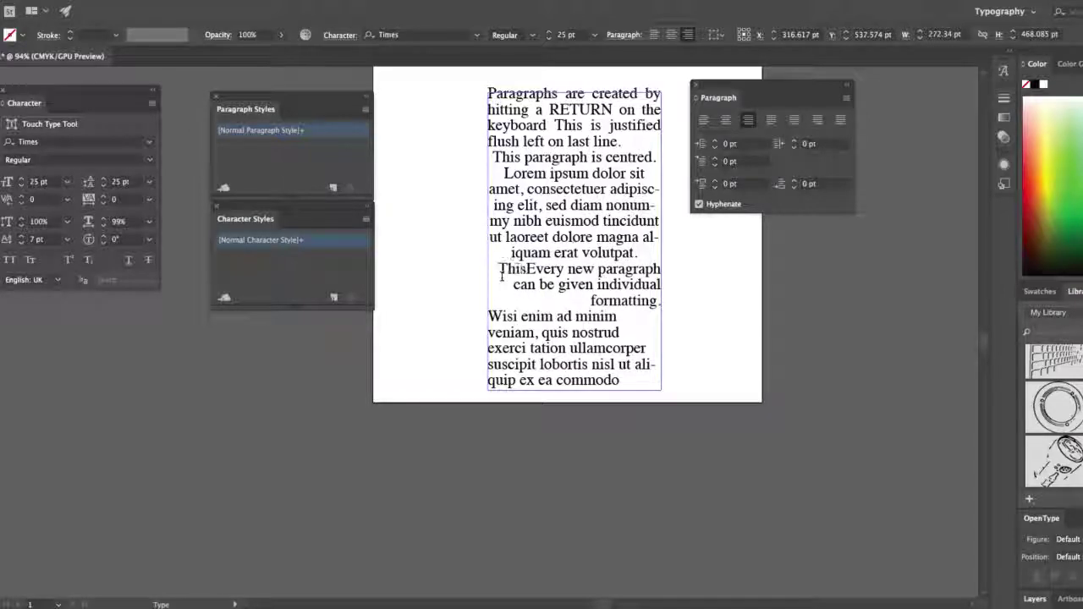
text(graph is )
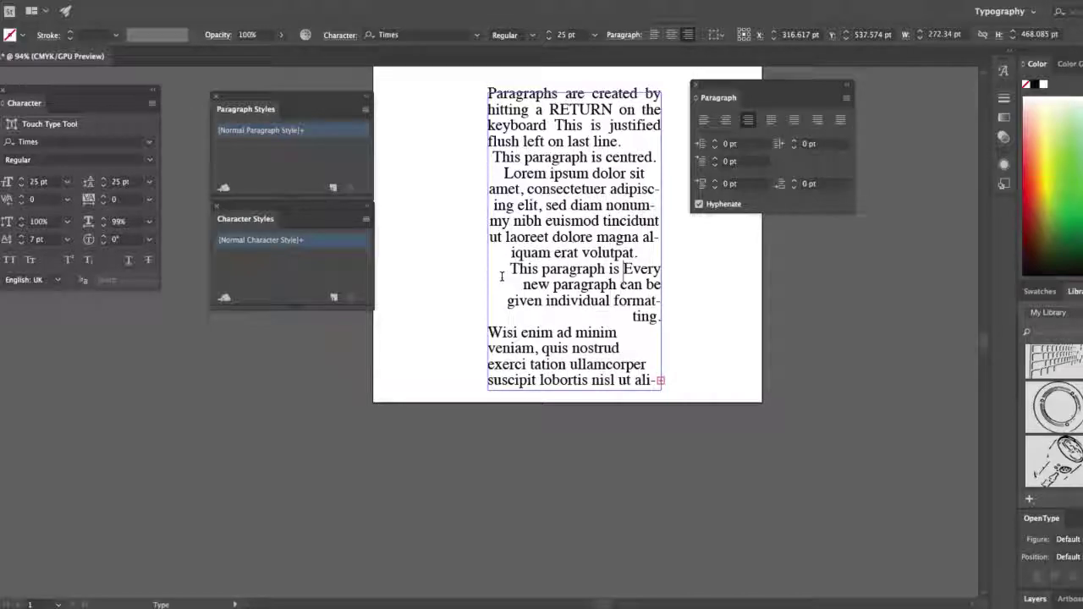
text(Flush Right)
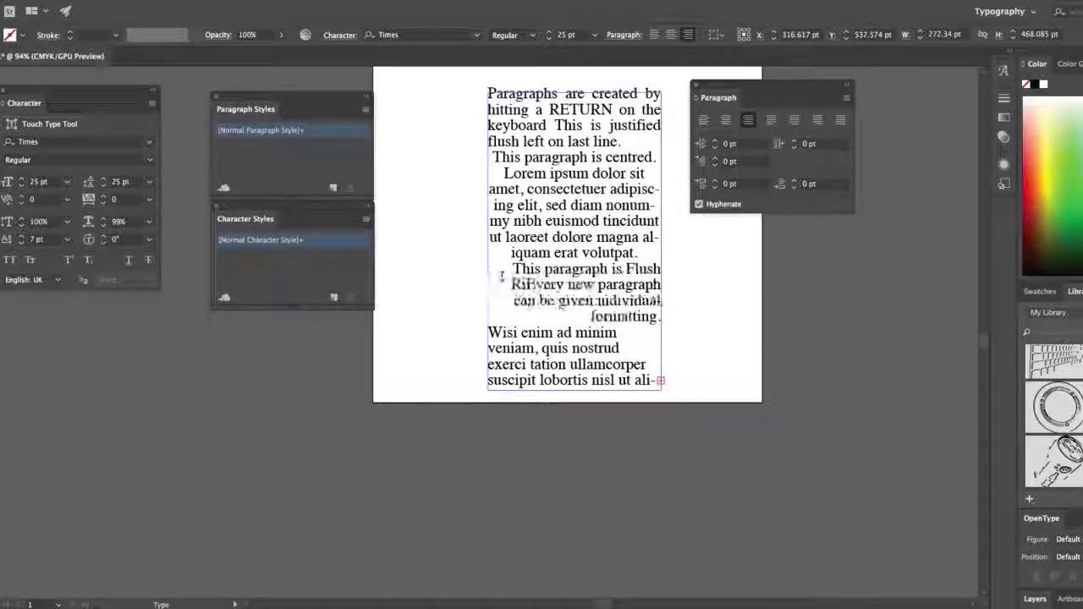
text(.)
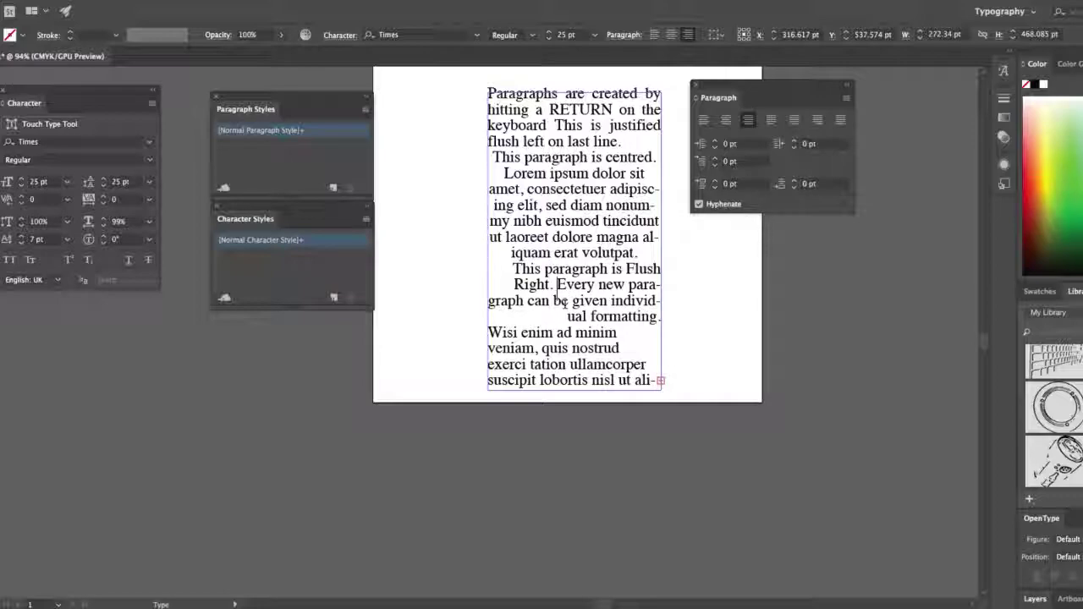
key(Return)
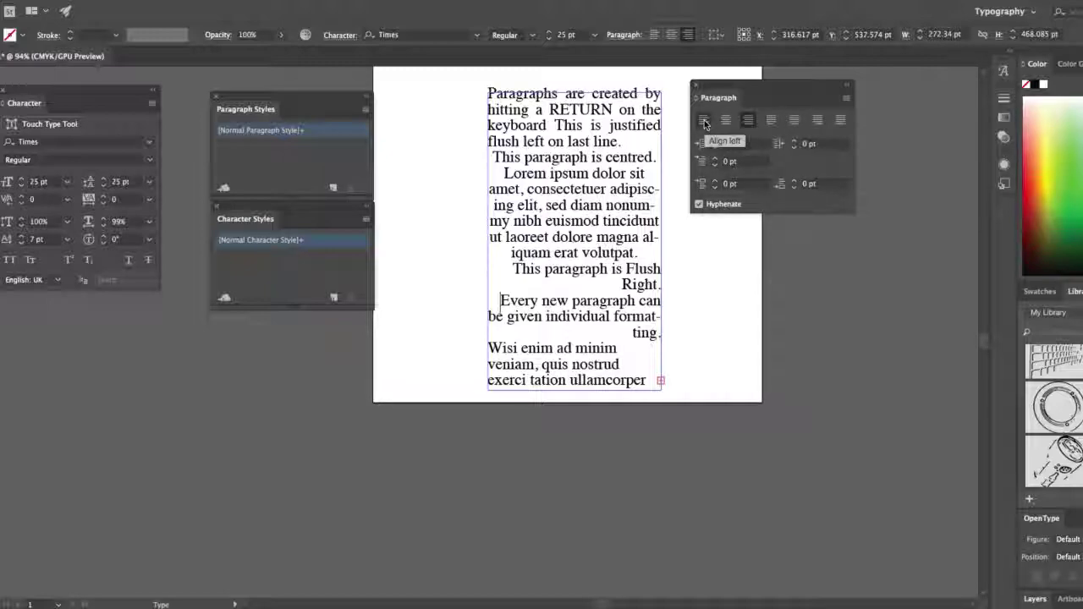
Insert "This is a normal Flush Left paragraph." at the start of the "Wisi enim" paragraph.
click(559, 353)
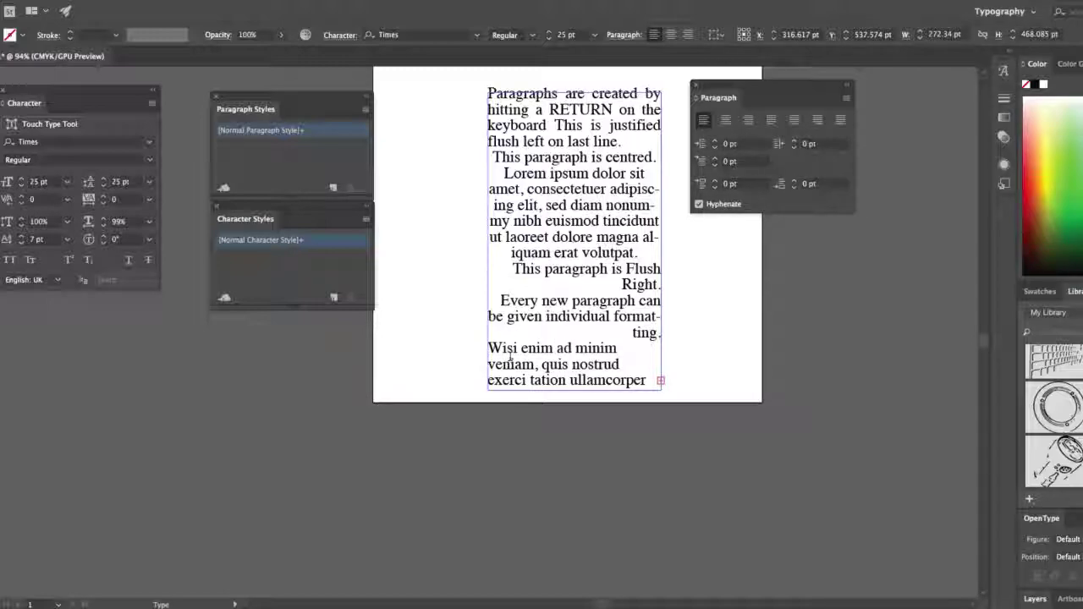
text(This is a )
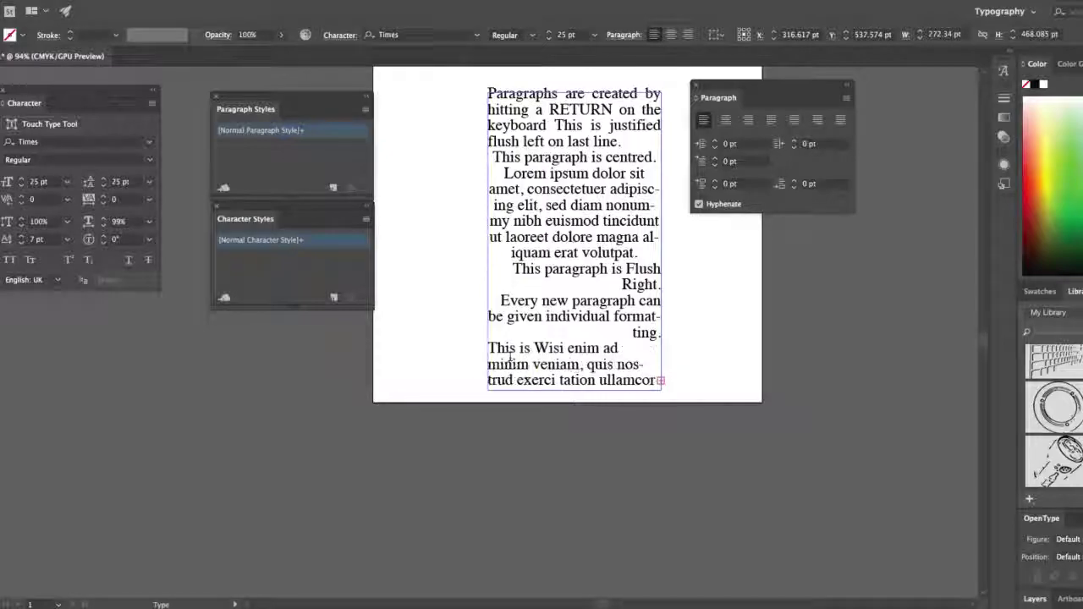
text(normal F)
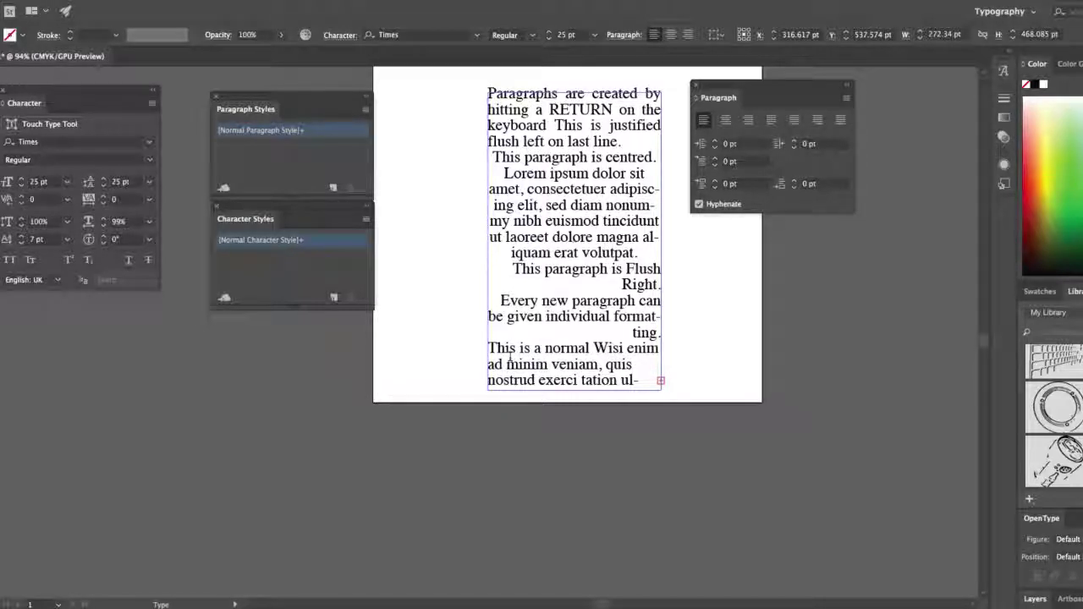
text(lush Left)
key(Return)
text(parag)
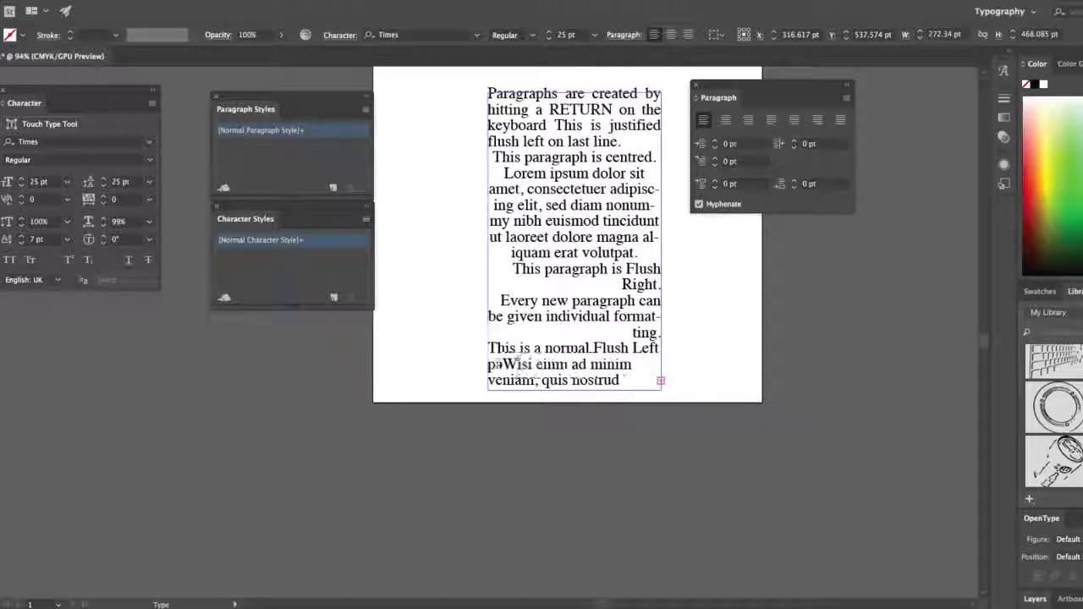
text(raph.)
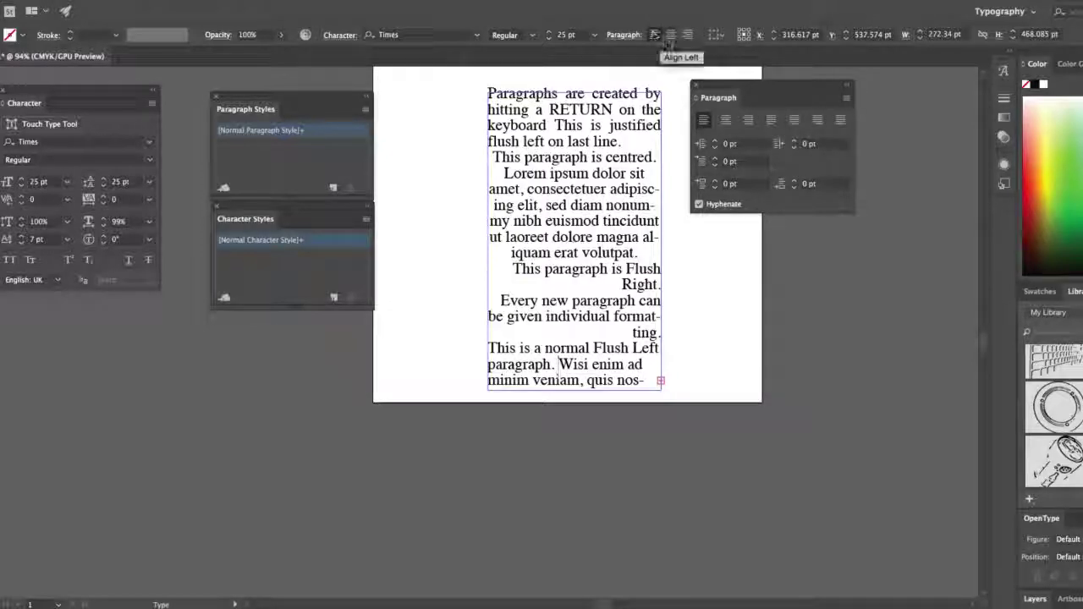
Align all the paragraphs in the text frame to the left.
click(589, 159)
key(ctrl+a)
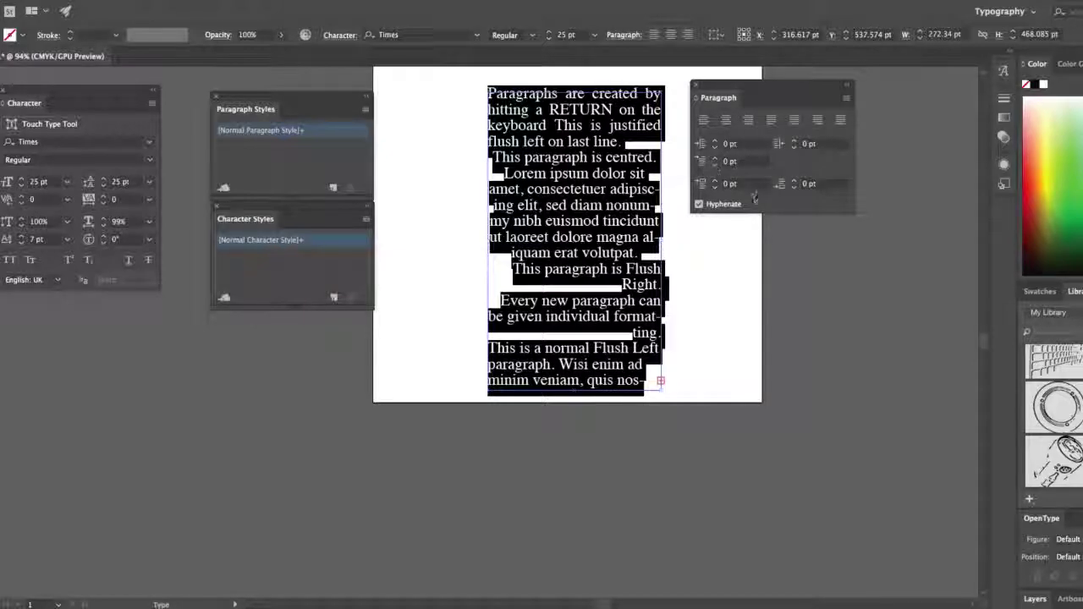
click(703, 119)
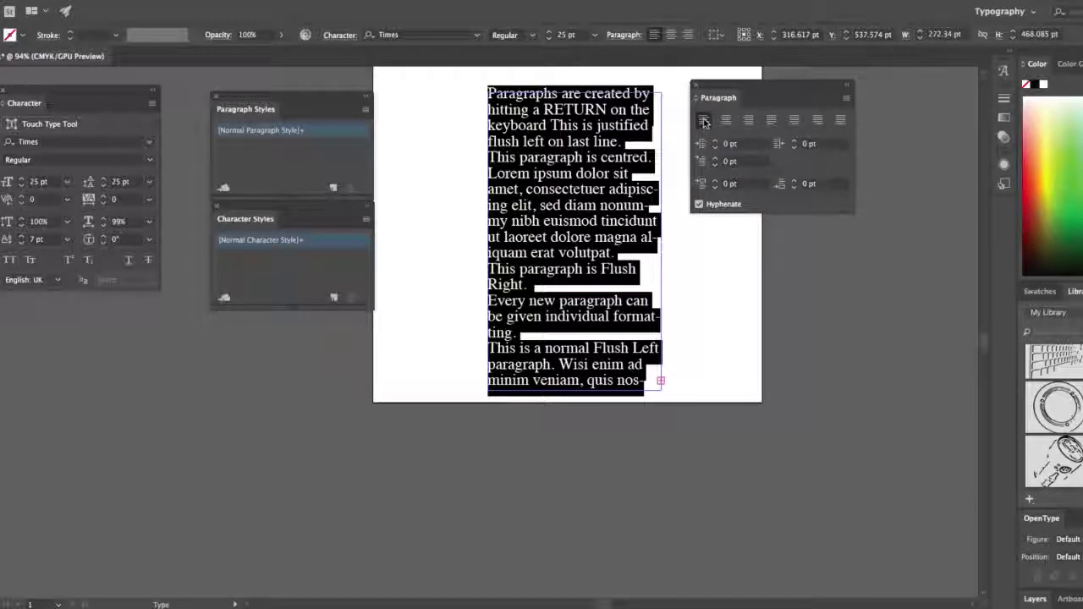
click(561, 190)
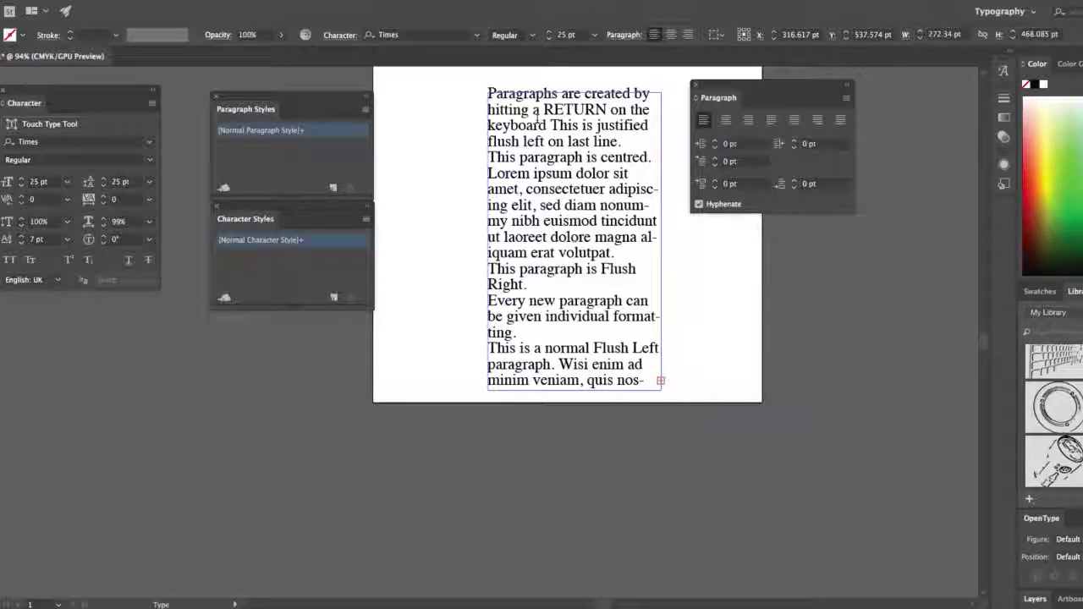
key(ctrl+a)
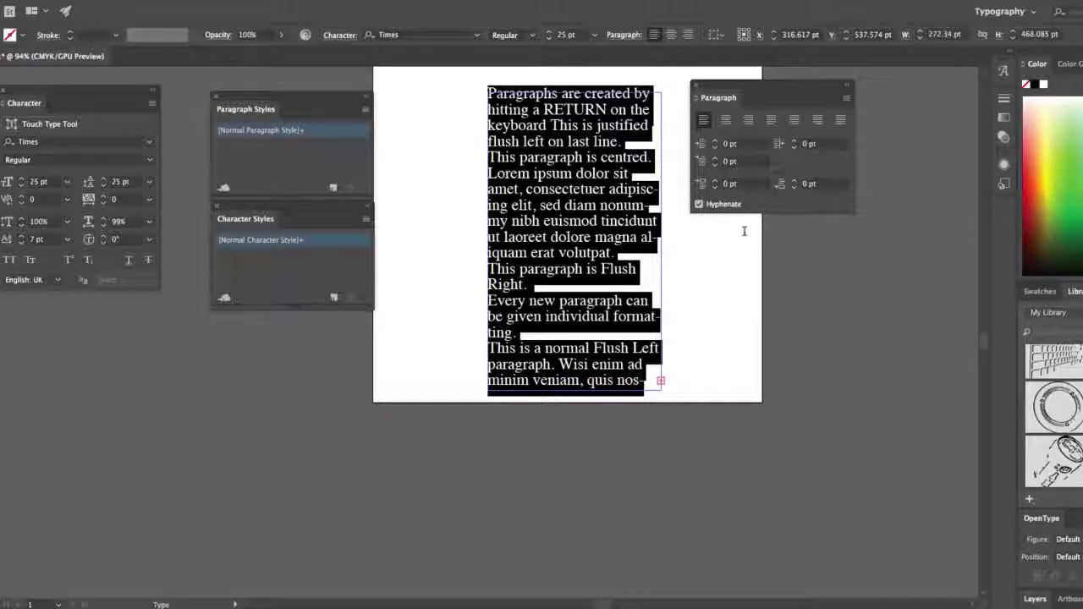
click(587, 149)
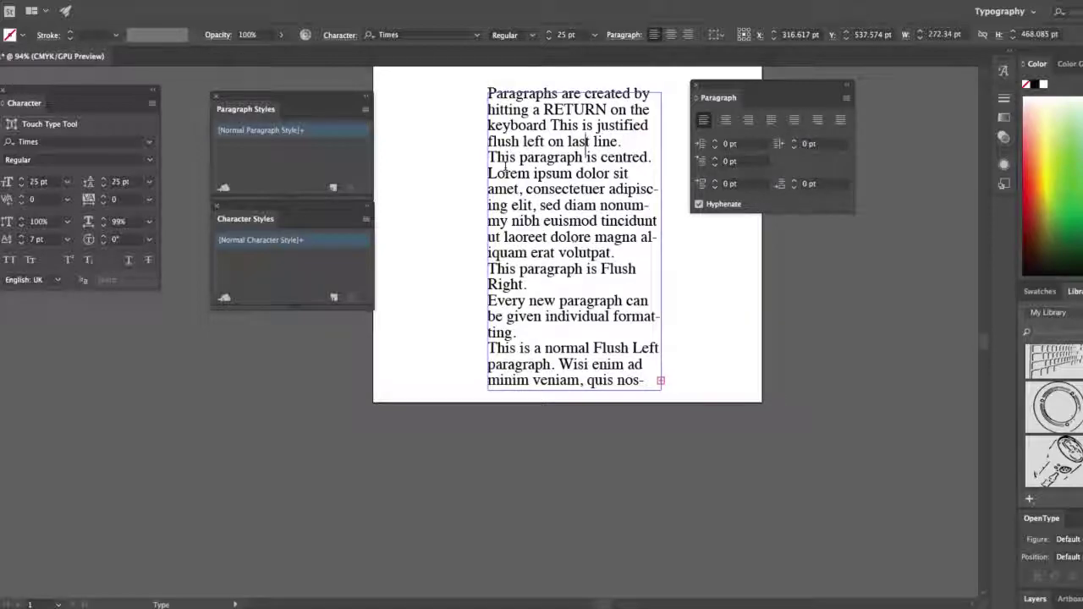
Set the left indent of the "This paragraph is centred." paragraph to 23 pt.
click(716, 142)
click(716, 142)
click(716, 142)
click(715, 142)
click(715, 142)
click(715, 142)
click(716, 142)
click(715, 142)
click(716, 142)
click(716, 142)
click(715, 142)
click(716, 142)
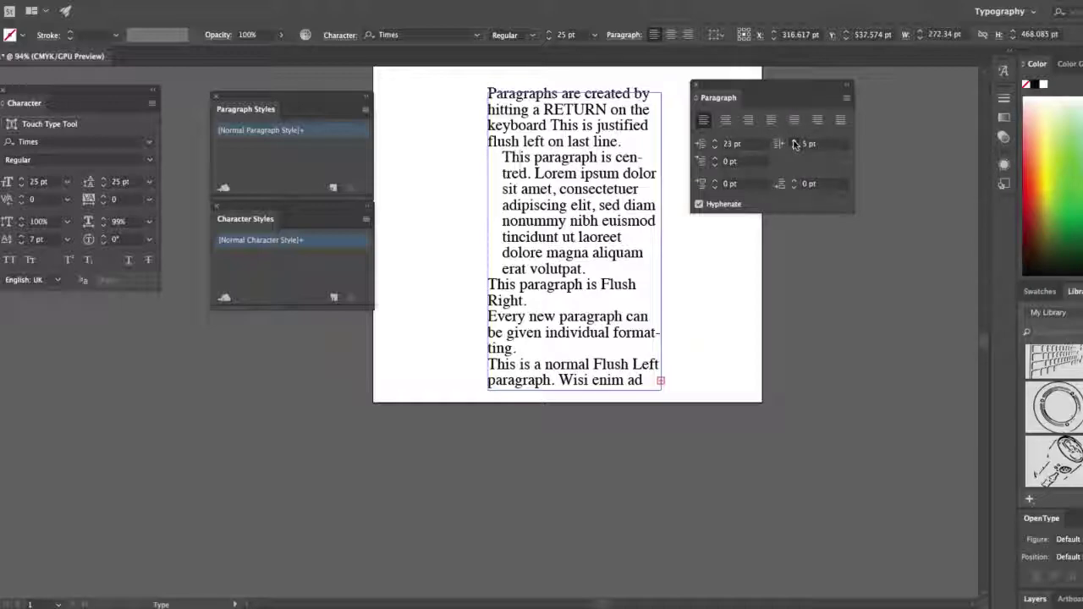
Set the right indent of the "This paragraph is centred." paragraph to 35 pt.
click(795, 142)
click(794, 142)
click(794, 142)
click(795, 143)
click(794, 142)
click(794, 142)
click(795, 142)
click(794, 142)
click(794, 143)
click(794, 142)
click(795, 142)
click(795, 142)
click(794, 142)
click(794, 142)
click(794, 142)
click(794, 142)
click(794, 143)
click(794, 144)
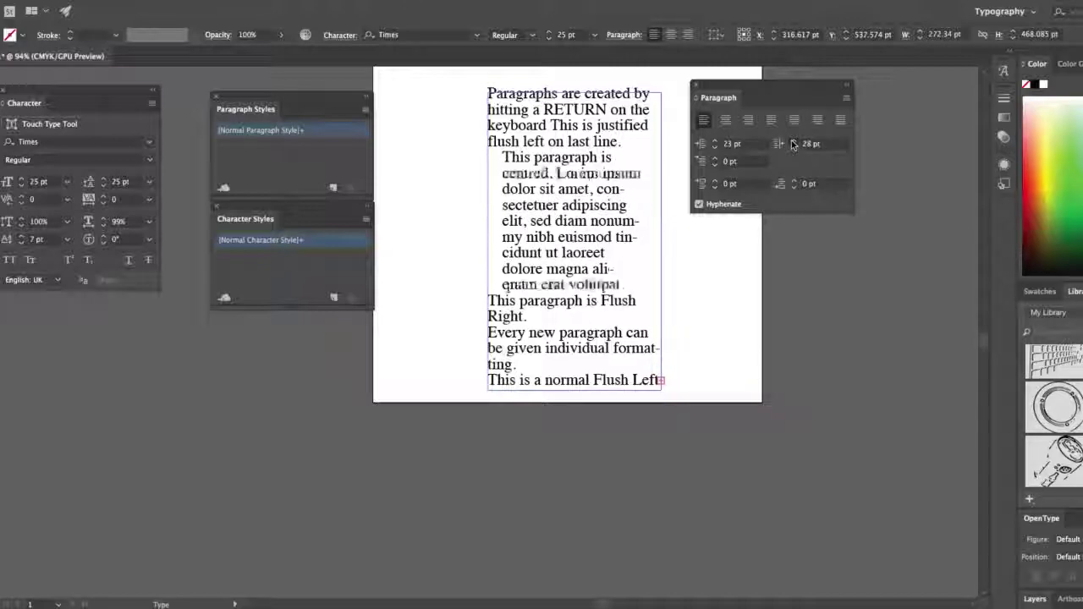
click(794, 143)
click(794, 144)
click(794, 144)
click(794, 144)
click(795, 144)
click(795, 144)
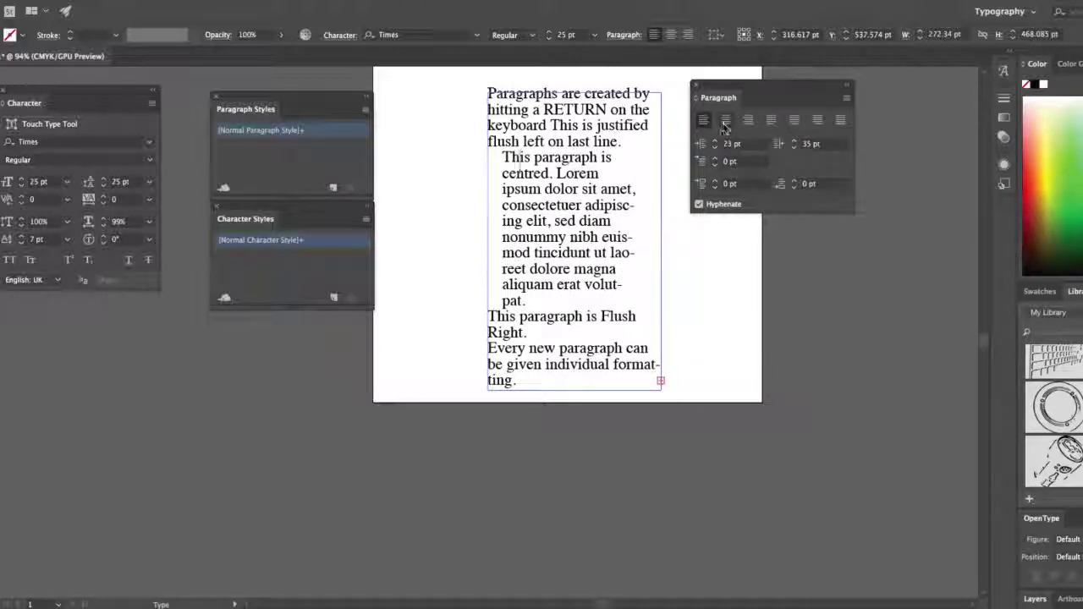
Justify the second paragraph with its last line aligned left and increase its right indent to 46 pt.
click(771, 122)
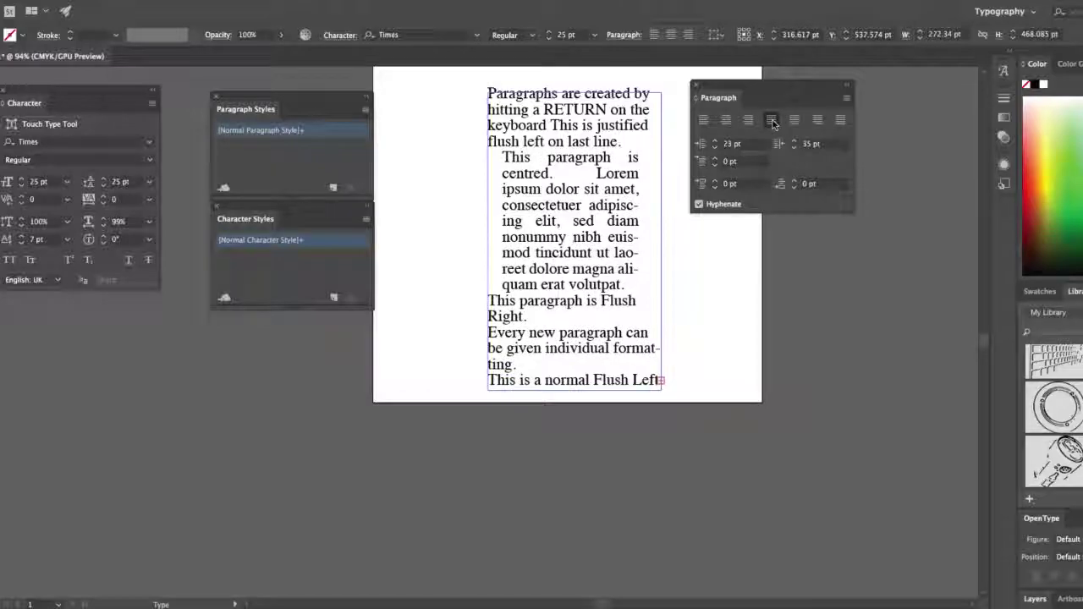
click(794, 144)
click(795, 143)
click(794, 143)
click(795, 144)
click(795, 144)
click(795, 144)
click(794, 144)
click(794, 143)
click(795, 144)
click(794, 143)
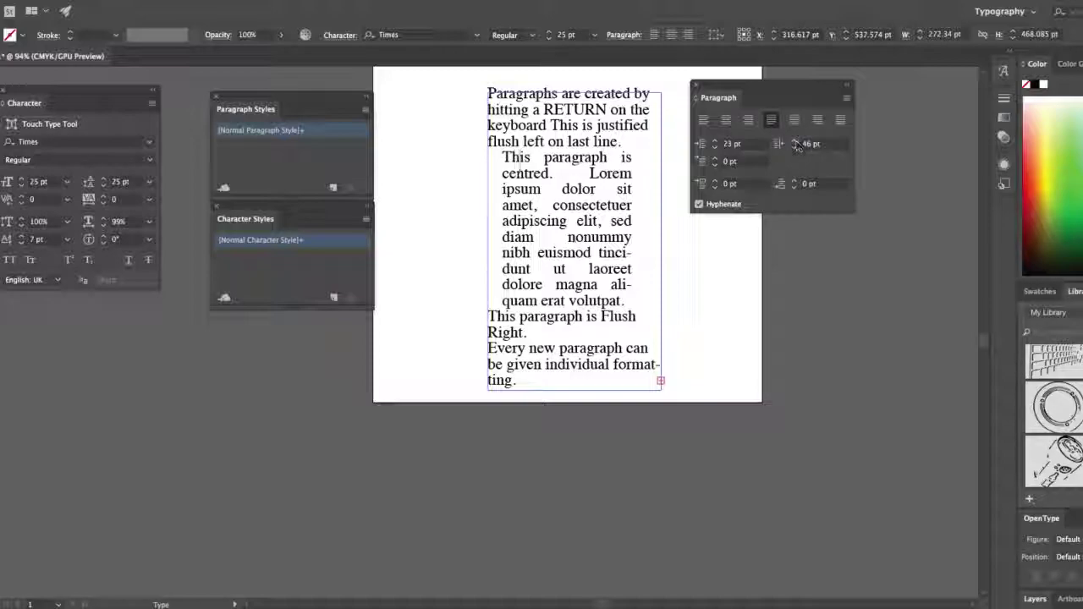
Reset the second paragraph's right, left and first-line indents to 0 pt.
click(814, 145)
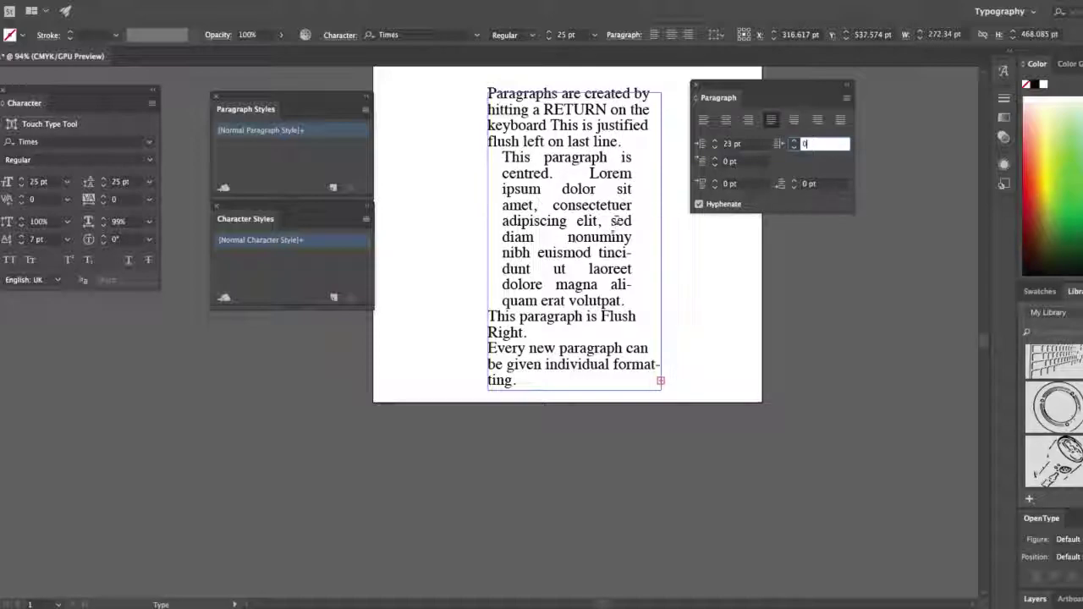
click(726, 146)
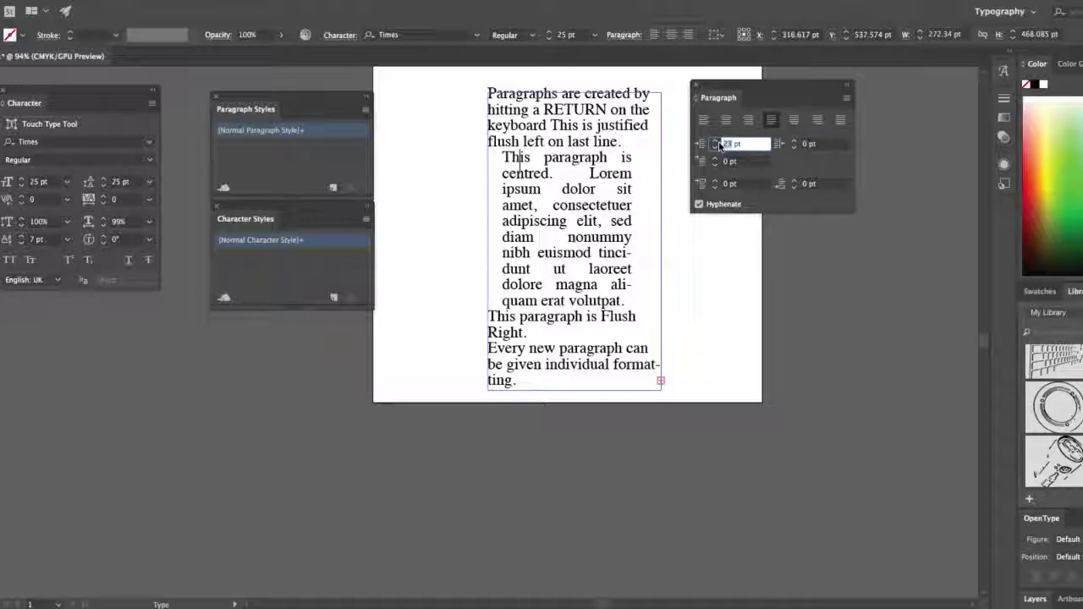
text(0)
key(Tab)
click(740, 162)
text(0)
key(Return)
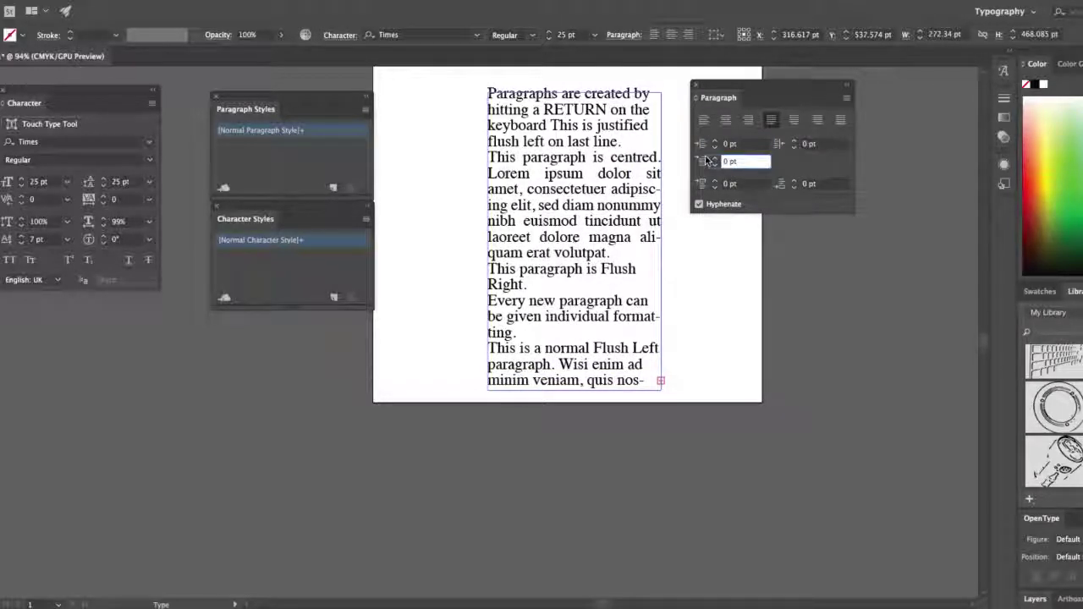
Try a 27 pt first-line indent on the second paragraph and return it to 0 pt.
click(714, 160)
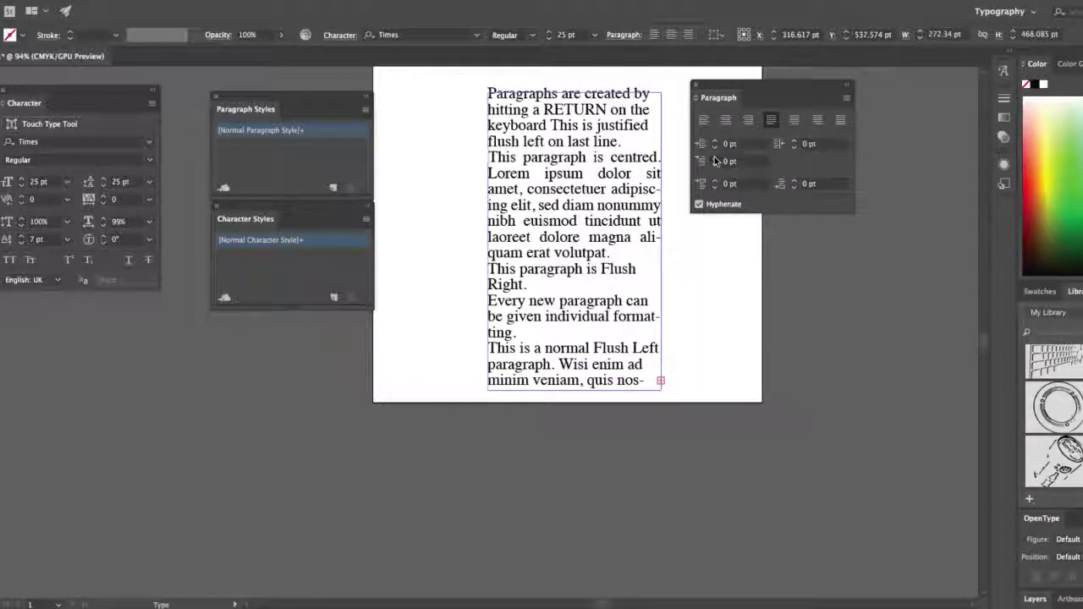
drag(715, 161, 713, 163)
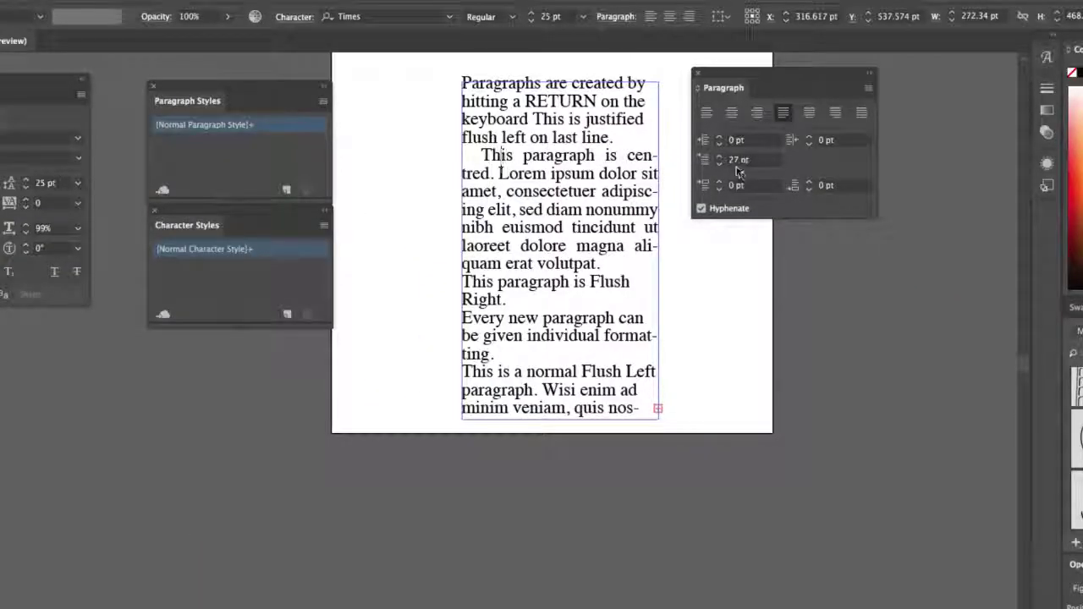
click(739, 165)
text(0)
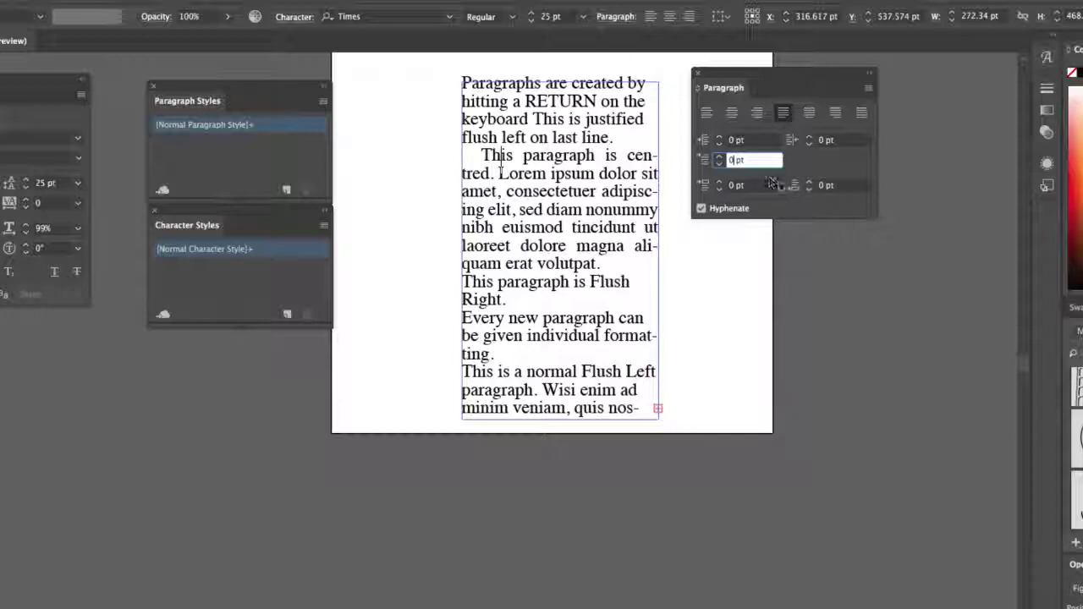
key(Tab)
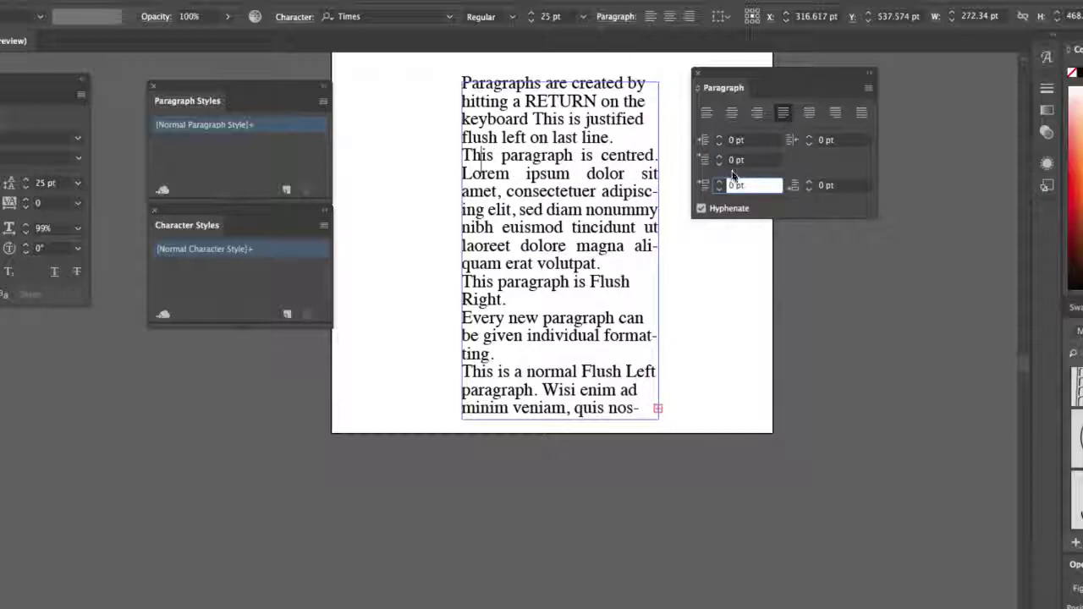
Set the space before the second paragraph to 15 pt.
click(720, 190)
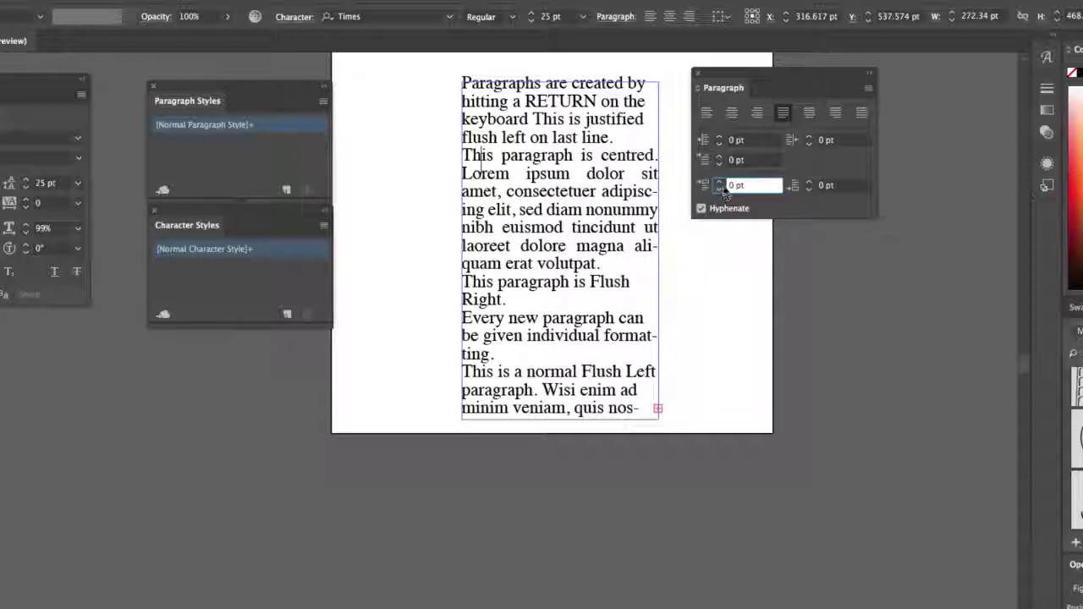
click(720, 183)
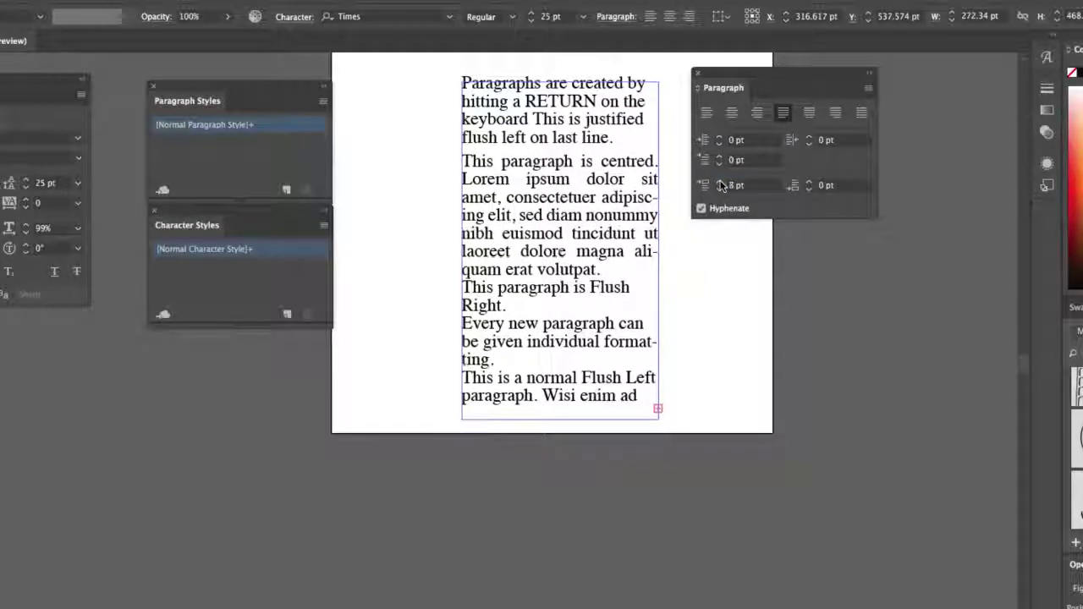
click(720, 182)
click(720, 183)
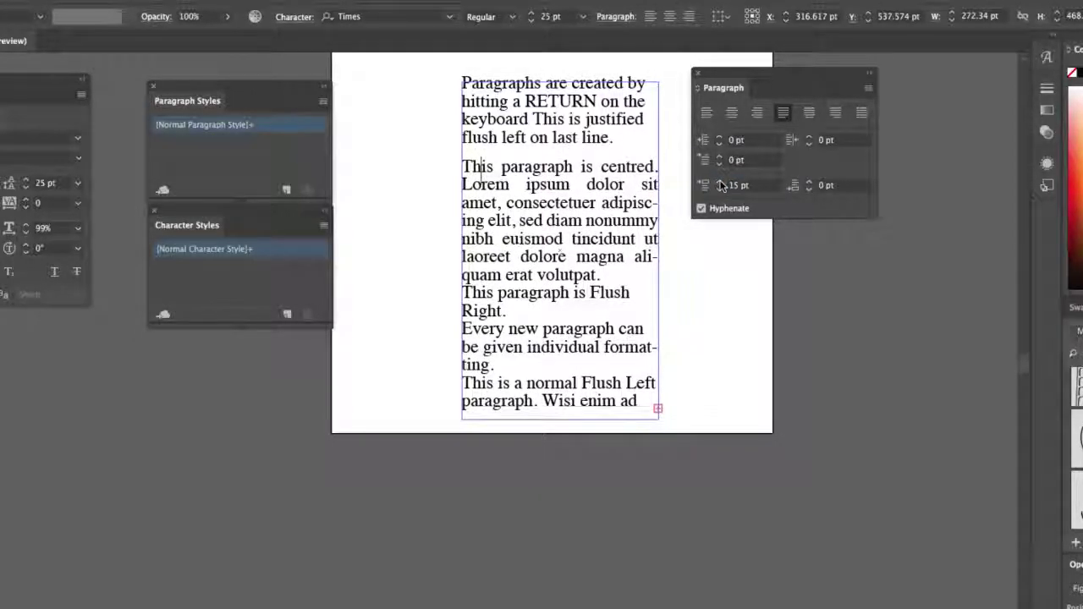
Set the space after the second paragraph to 43 pt.
click(553, 292)
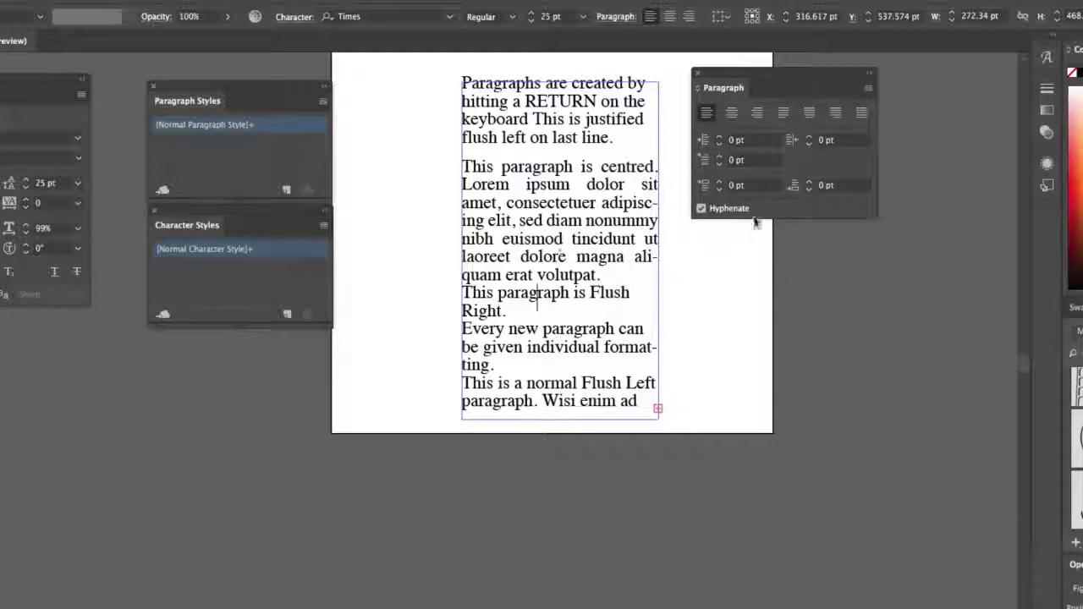
click(580, 238)
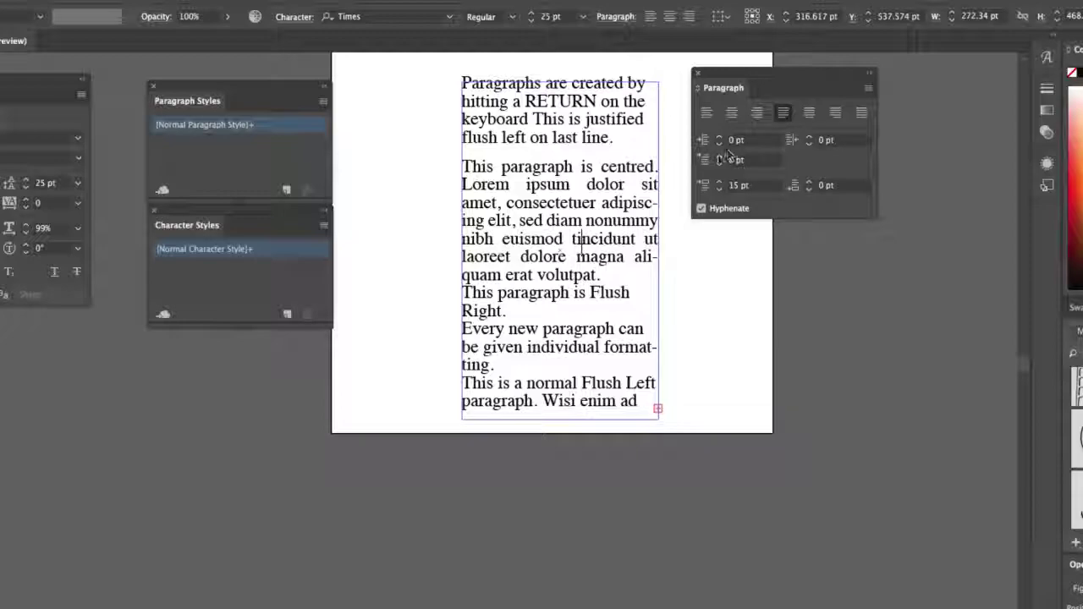
click(808, 183)
click(808, 183)
click(808, 183)
click(808, 183)
click(808, 183)
click(808, 183)
click(808, 183)
double_click(808, 182)
double_click(808, 182)
double_click(808, 183)
double_click(808, 183)
double_click(808, 183)
double_click(808, 183)
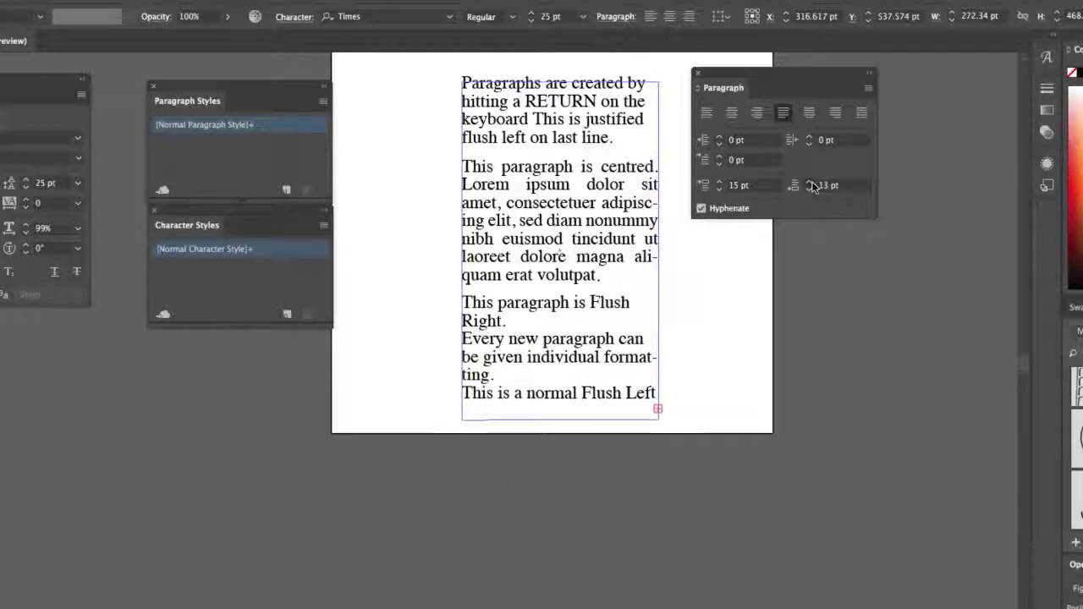
double_click(809, 183)
double_click(808, 183)
double_click(809, 183)
double_click(809, 183)
click(809, 183)
double_click(808, 183)
double_click(809, 183)
double_click(808, 183)
double_click(809, 183)
double_click(808, 183)
click(809, 183)
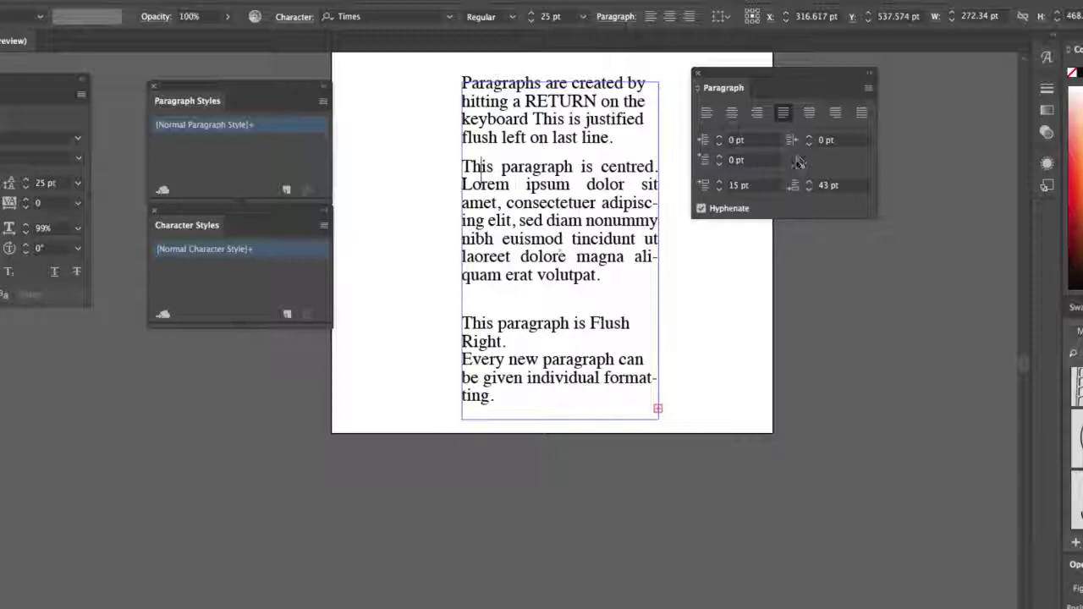
Try a 29 pt first-line indent on the second paragraph and return it to 0 pt.
click(719, 158)
click(719, 157)
click(719, 157)
click(719, 157)
click(719, 157)
click(719, 157)
click(719, 157)
click(718, 158)
click(719, 158)
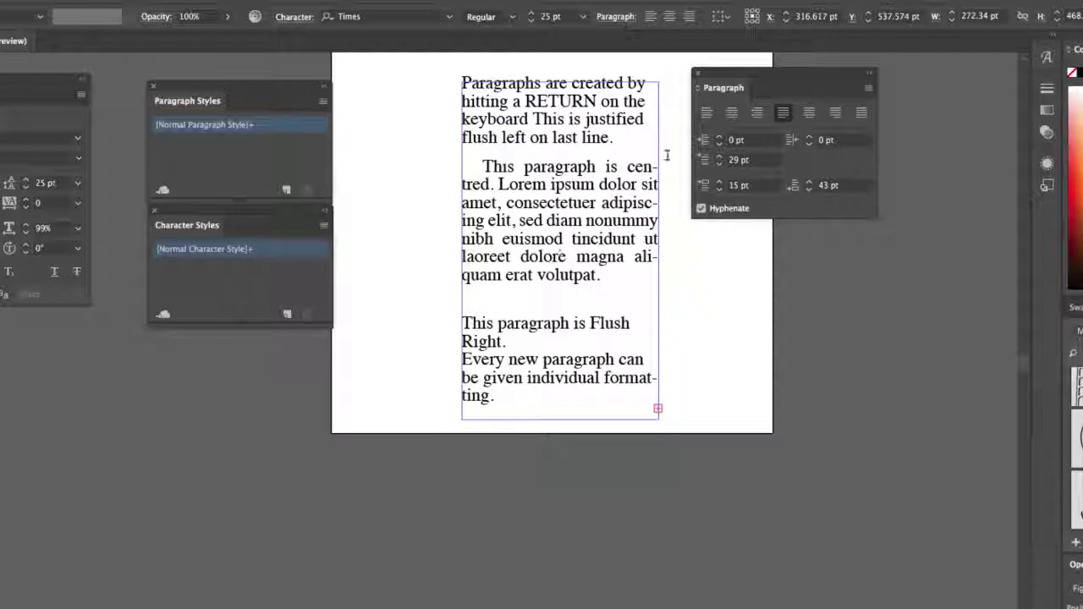
click(728, 161)
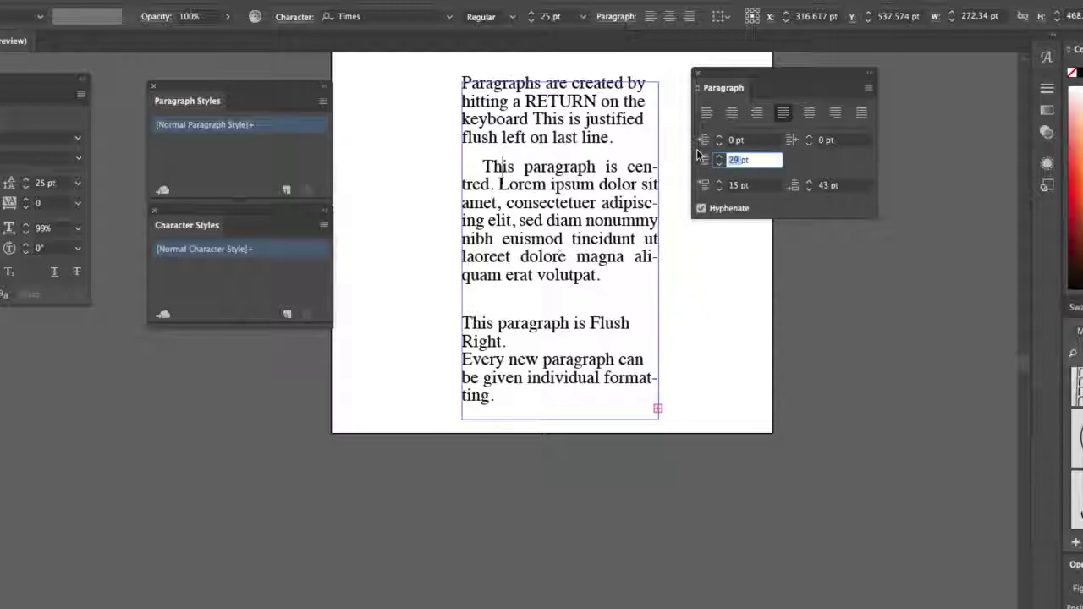
text(0pt)
click(752, 184)
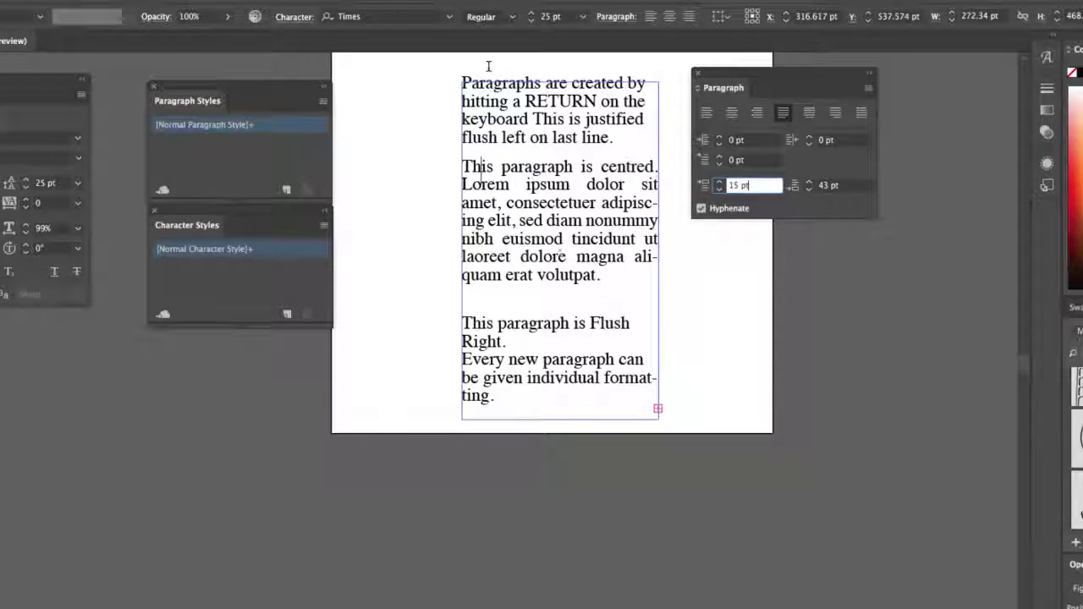
Check the paragraph settings of the first three paragraphs and select most of the second paragraph's text.
click(479, 97)
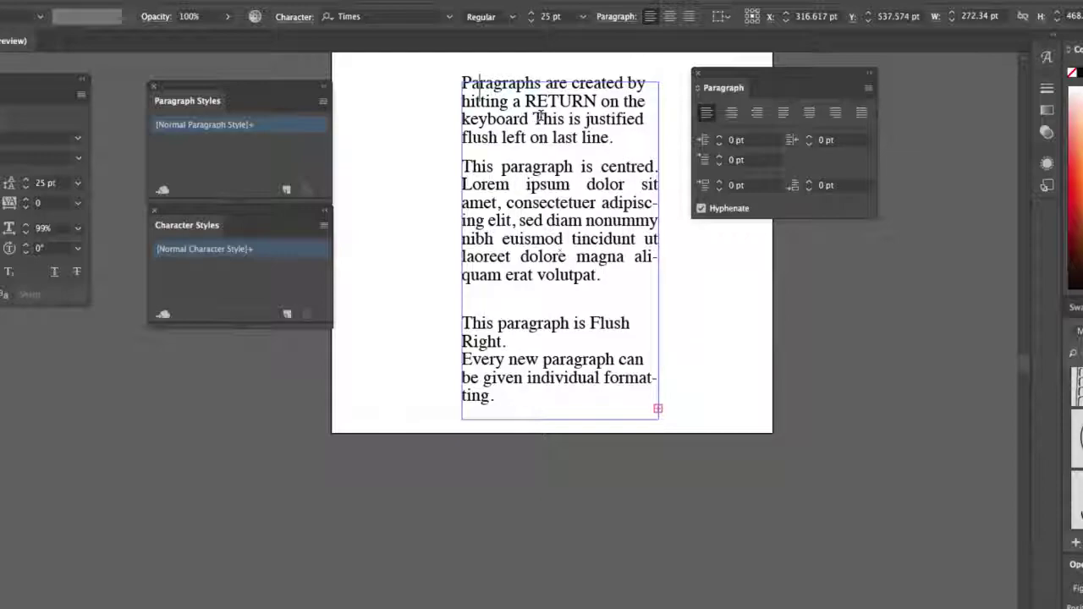
click(482, 173)
click(495, 330)
drag(518, 172, 542, 272)
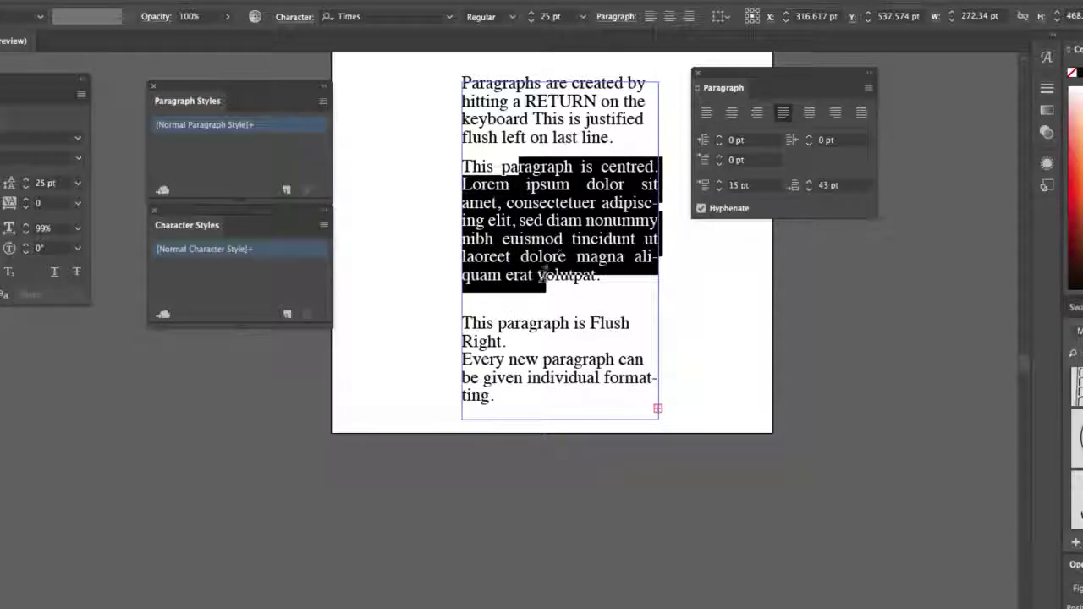